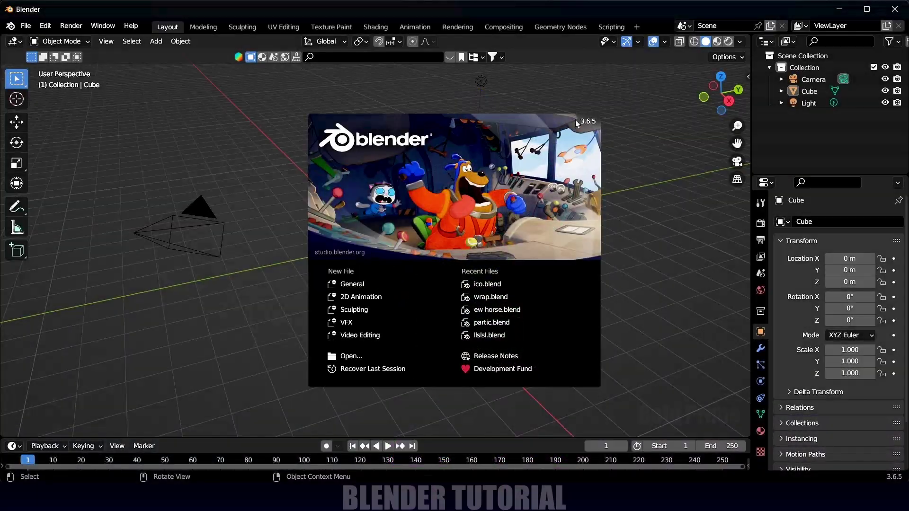
Delete the default cube, camera and light, then switch to the Mixamo browser window.
click(644, 188)
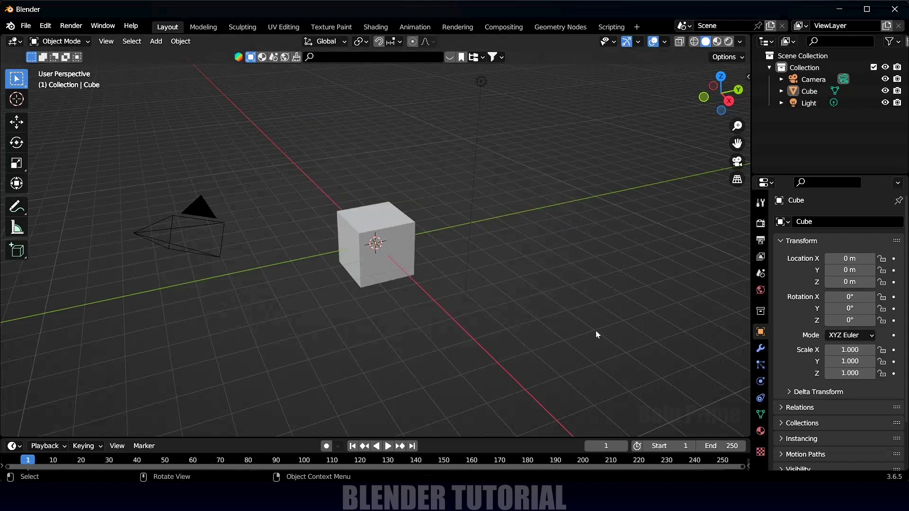
key(a)
key(Delete)
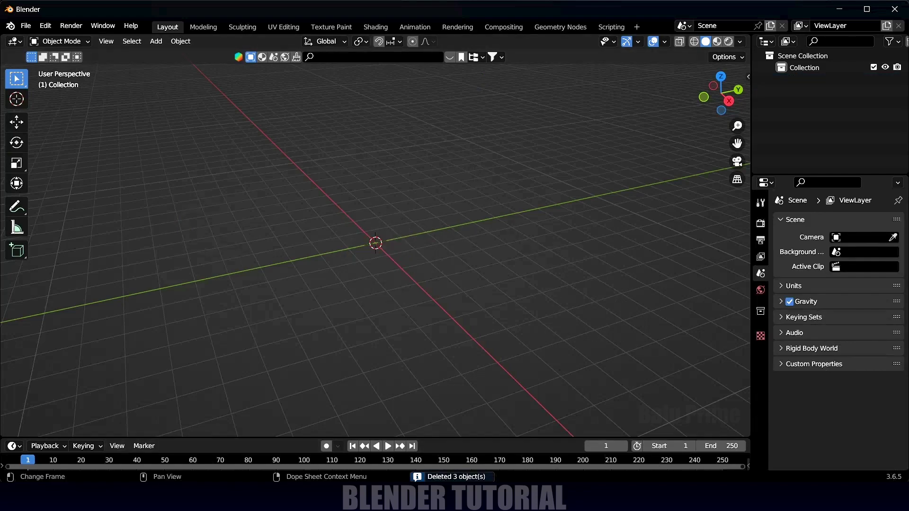
key(alt+Tab)
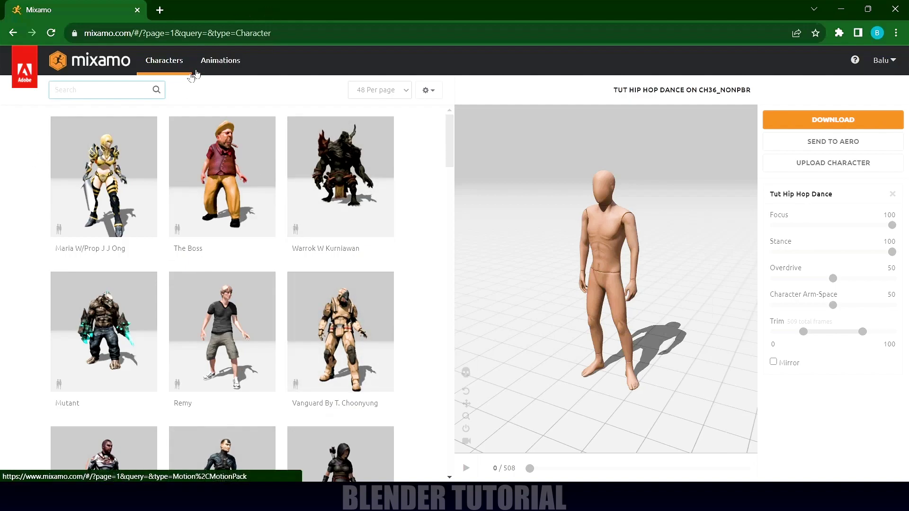
Find the Wave Hip Hop Dance animation by searching 'dance' and download it as FBX Binary.
click(196, 72)
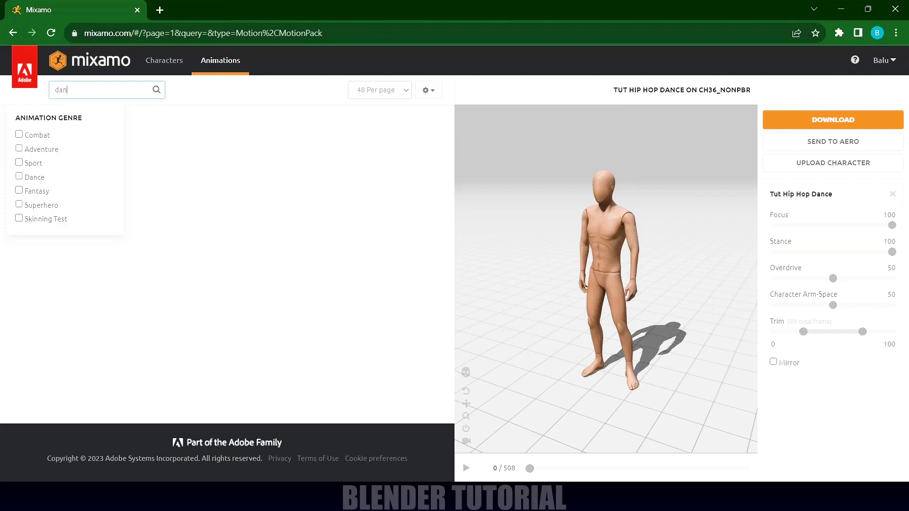
key(Return)
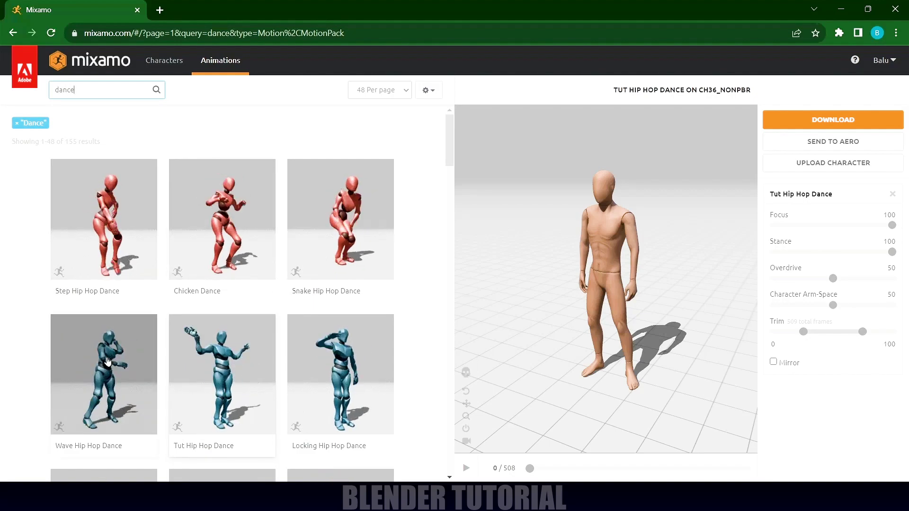
click(108, 361)
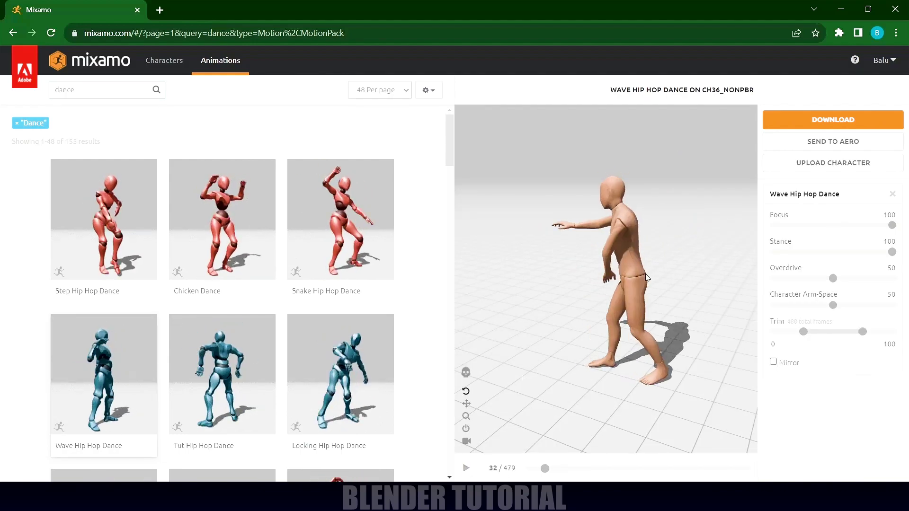
click(833, 119)
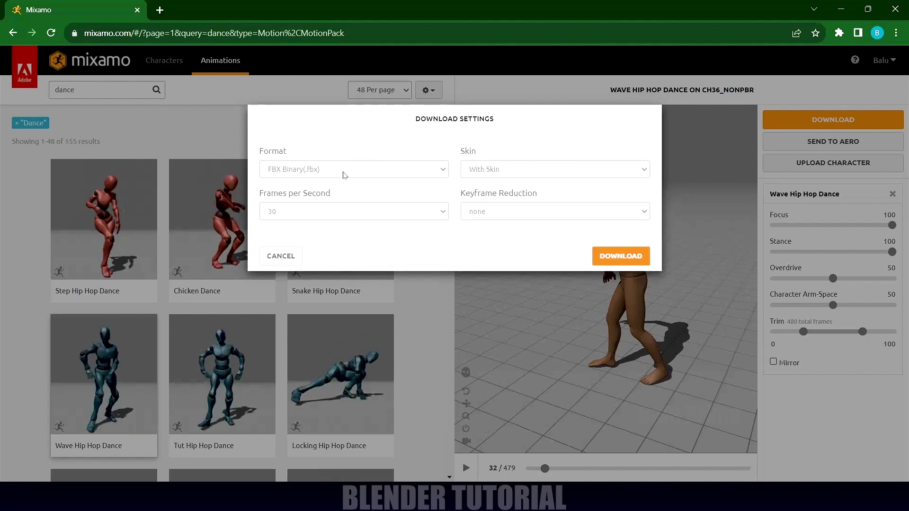
click(344, 173)
click(343, 182)
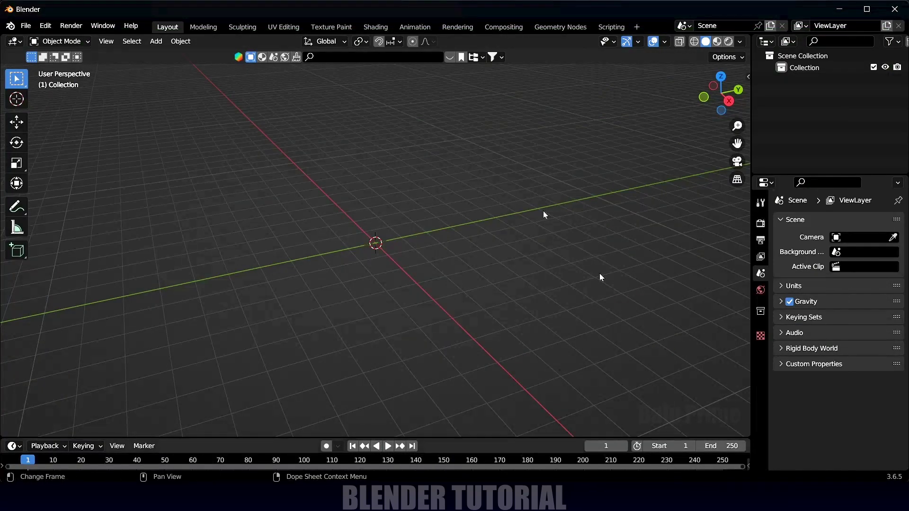
Import Wave Hip Hop Dance.fbx from the dancing man folder as FBX.
click(26, 25)
mouse_move(62, 186)
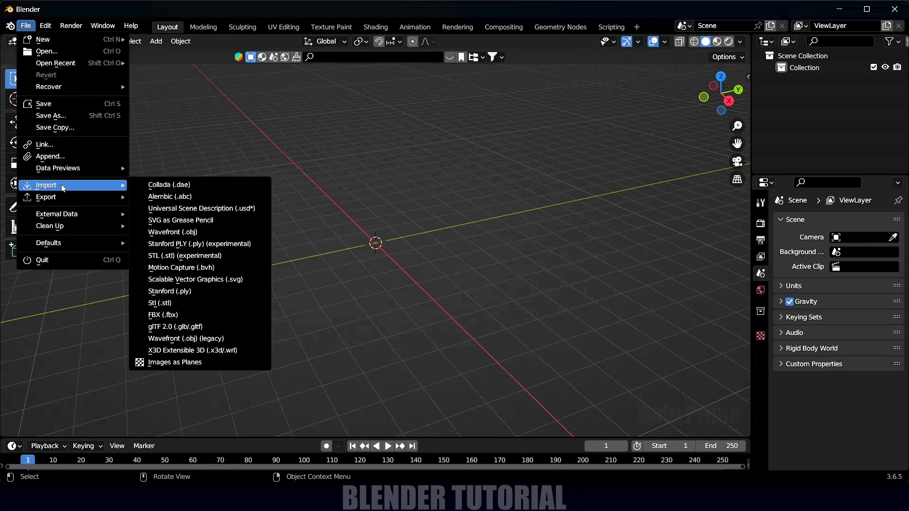
click(163, 313)
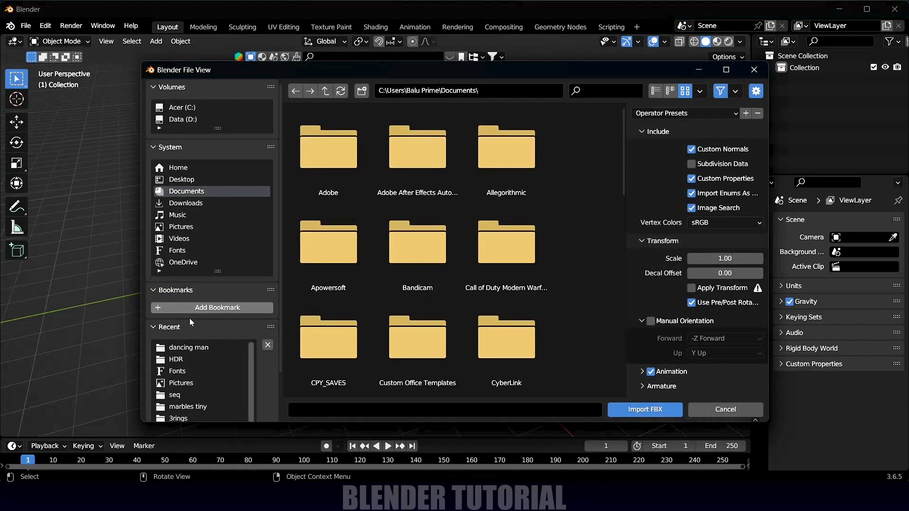
click(182, 348)
click(329, 152)
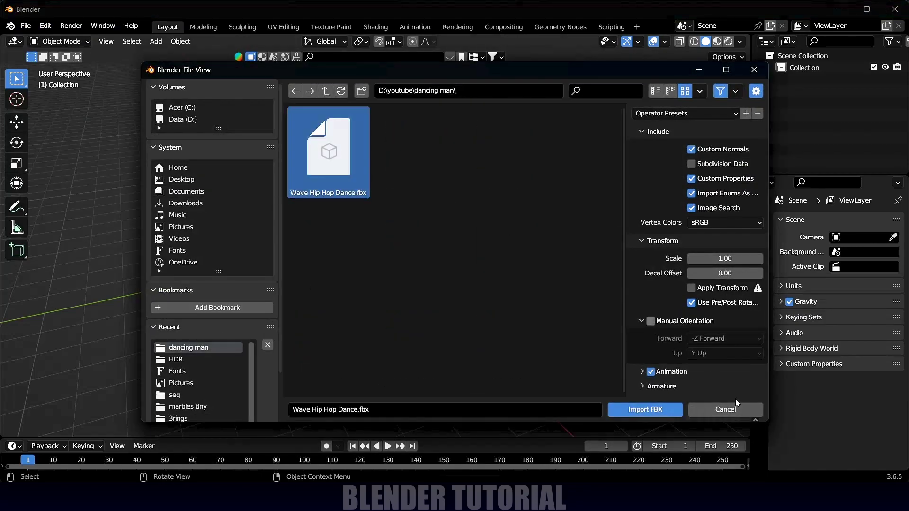
click(643, 410)
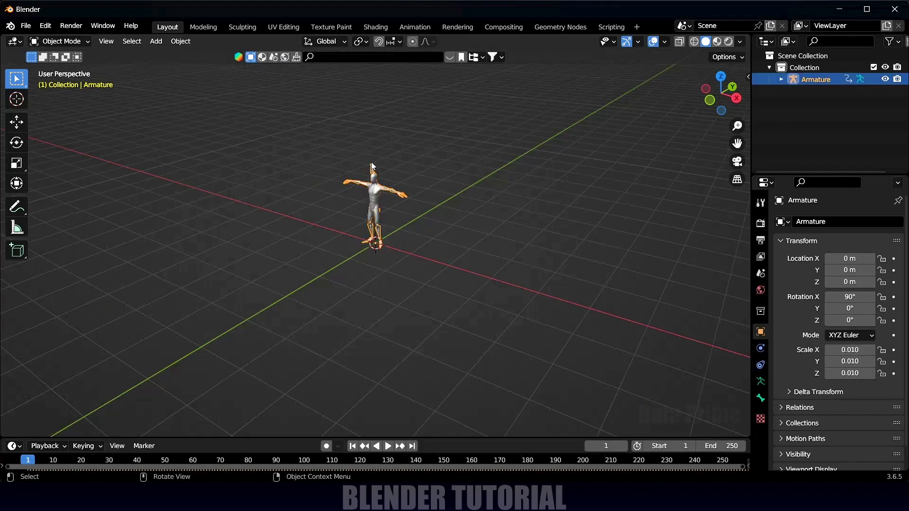
Scale the armature to 0.035, frame it, hide its bones and select the Ch36 mesh.
key(s)
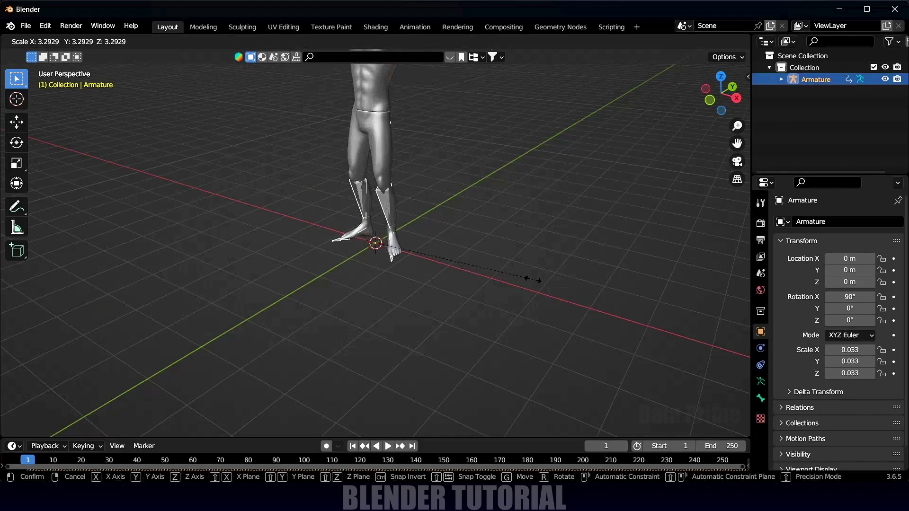
click(540, 260)
key(KP_Decimal)
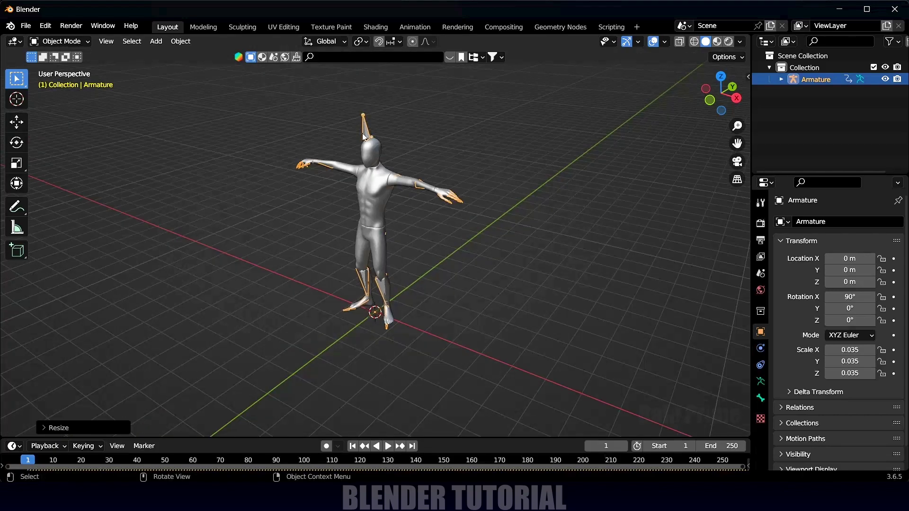
click(884, 80)
middle_drag(528, 240, 390, 187)
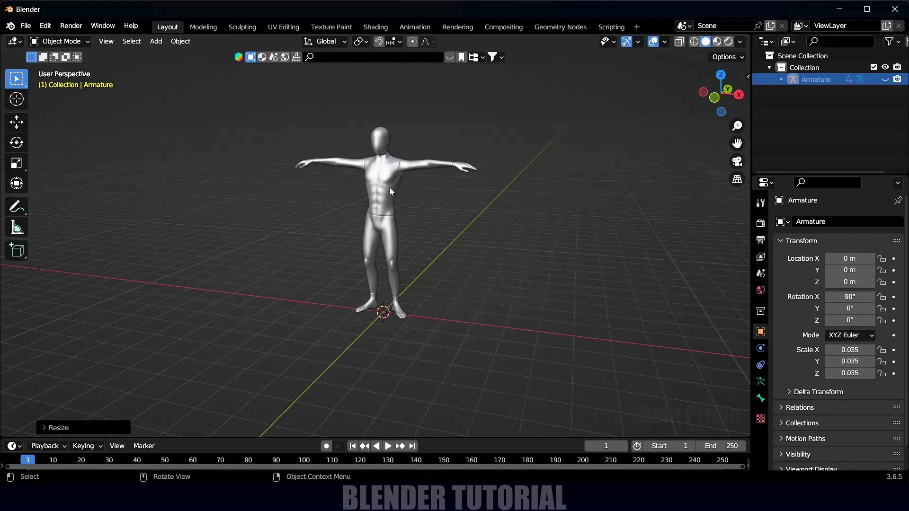
click(390, 187)
Add a Hair particle system to Ch36 with 0.25 m hair length and 10 segments.
click(759, 364)
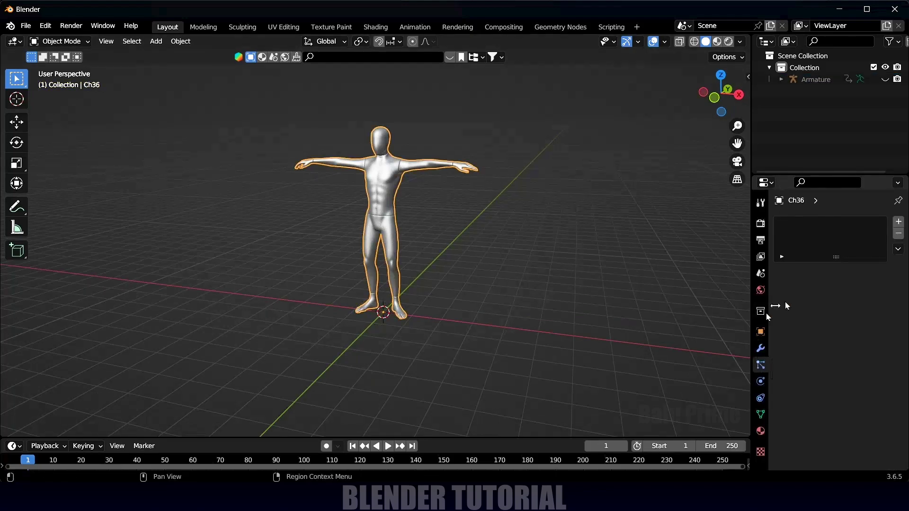
click(898, 224)
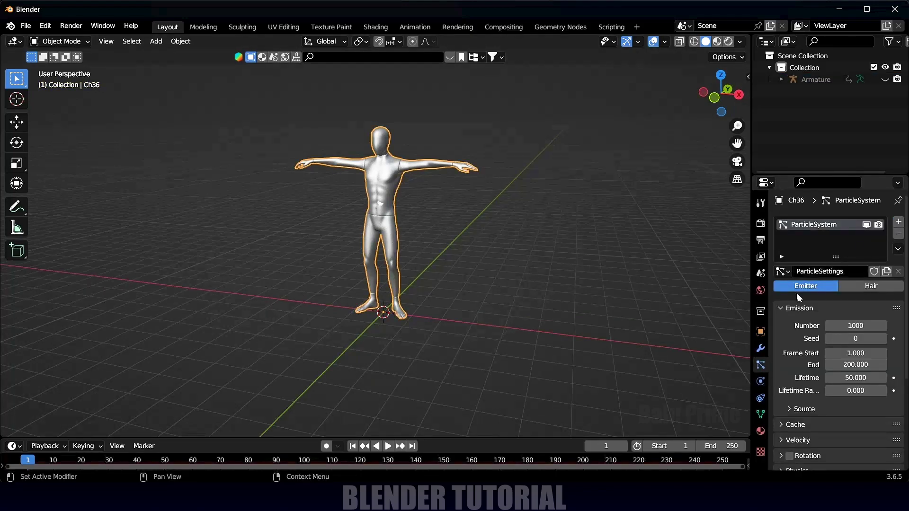
click(874, 290)
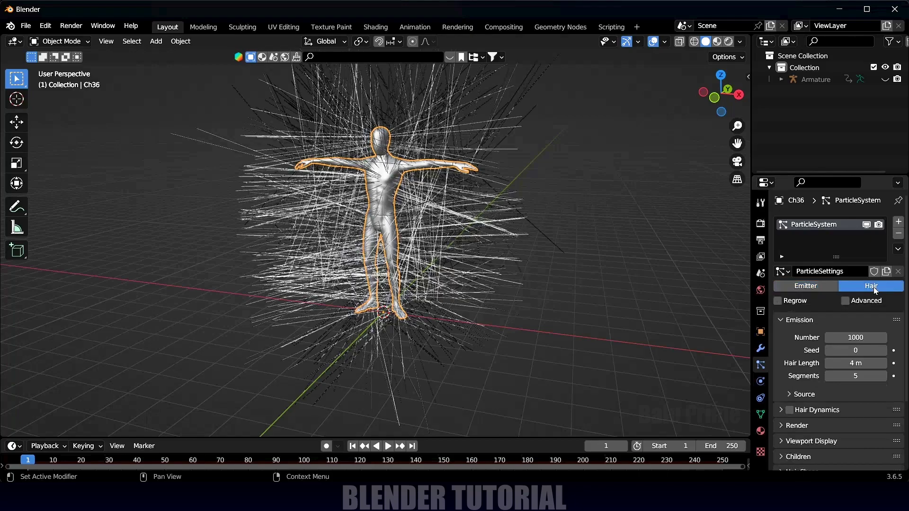
click(856, 363)
key(Return)
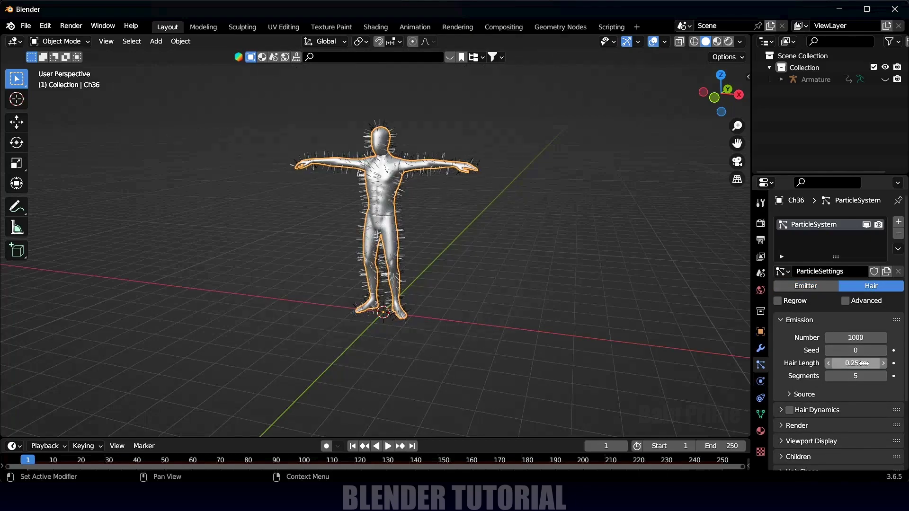
click(855, 376)
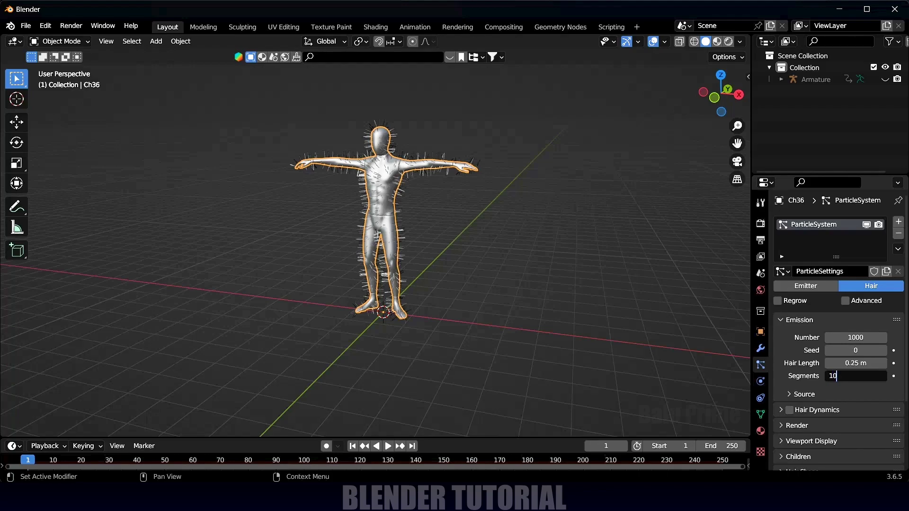
key(Return)
Play the dance to preview the hair, then return to frame 1.
key(space)
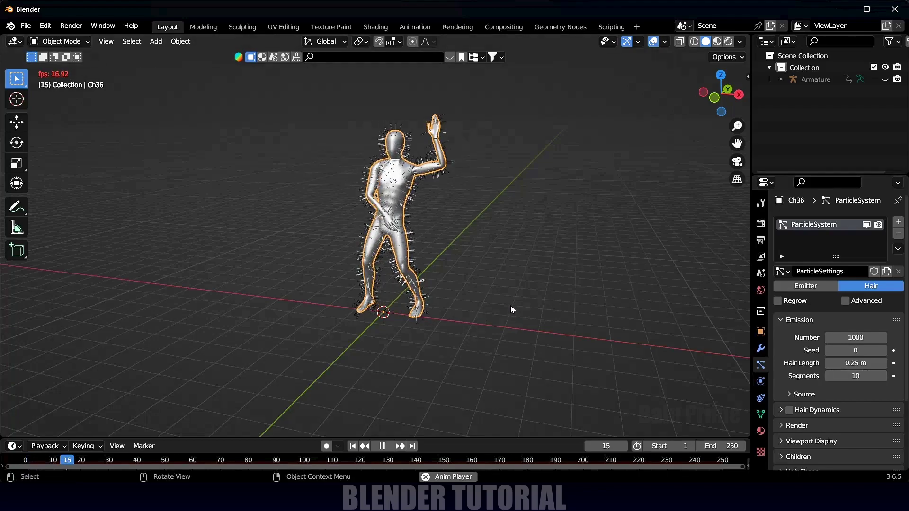
key(space)
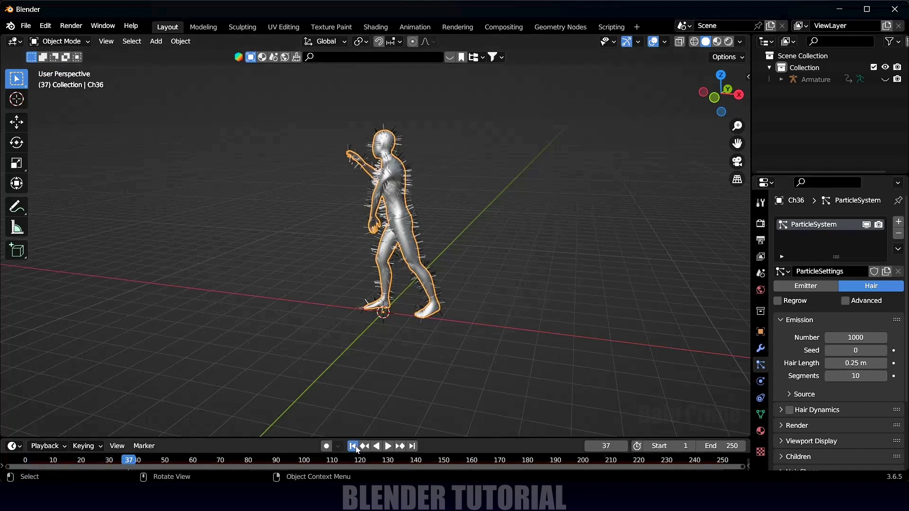
click(353, 446)
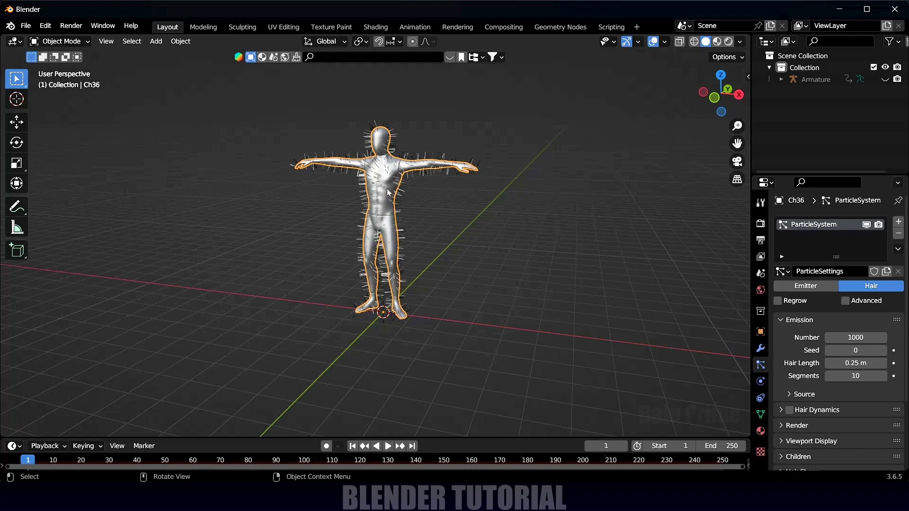
Enable Hair Dynamics, test it with playback, and expand the hair cache settings.
click(788, 411)
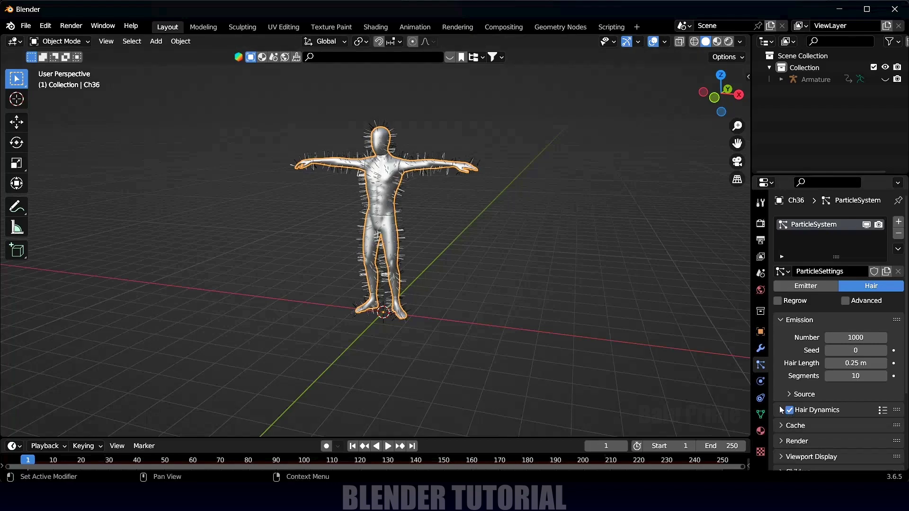
key(space)
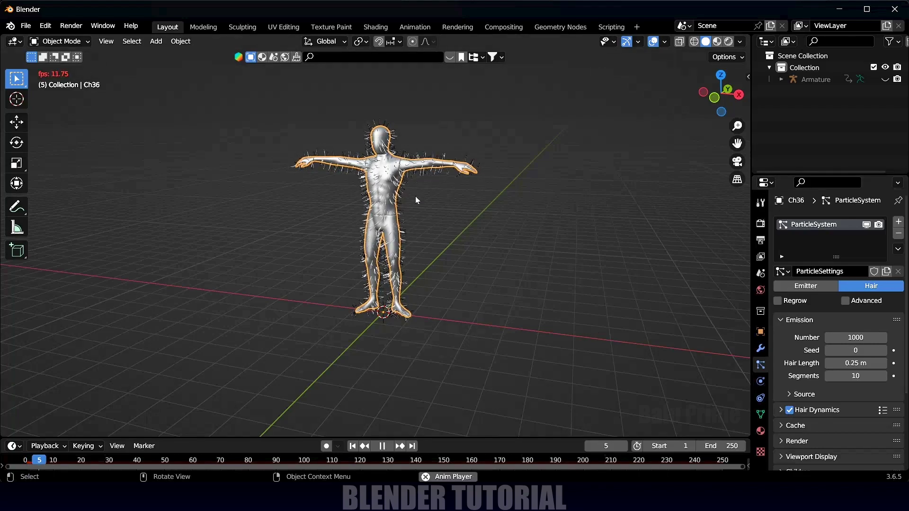
key(space)
click(352, 445)
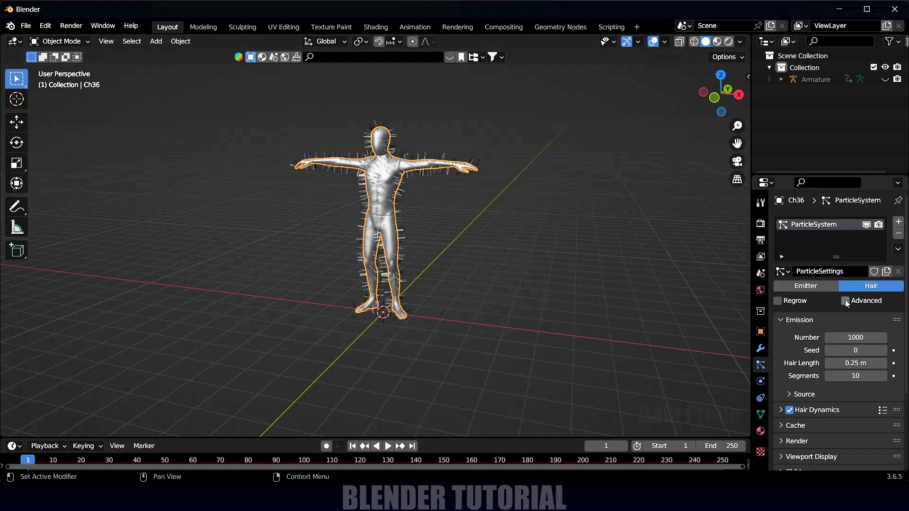
scroll(820, 325, down, 4)
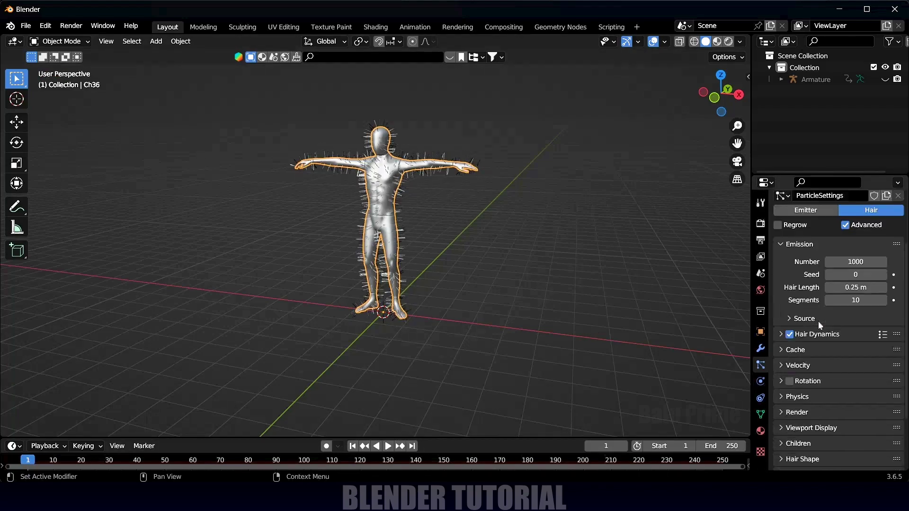
click(784, 349)
scroll(783, 354, down, 4)
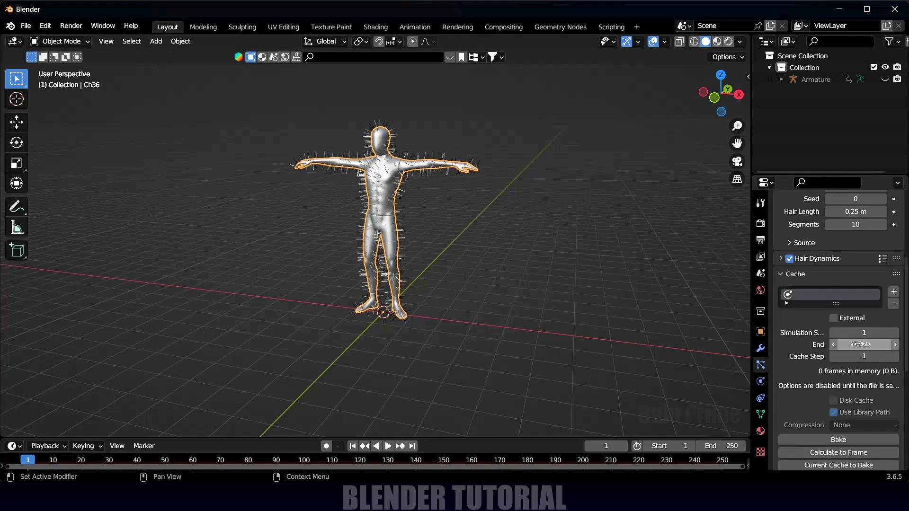
Select the armature and set the scene's end frame to 480 in the timeline.
click(814, 79)
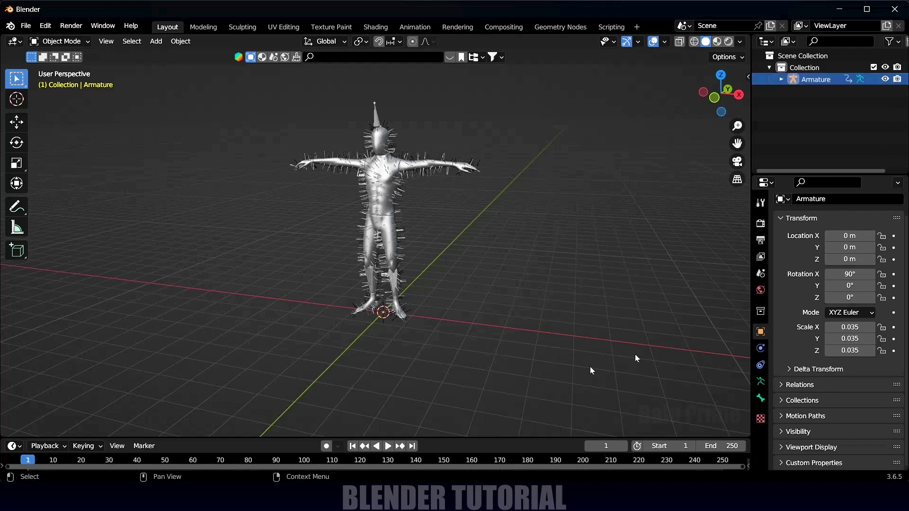
click(379, 111)
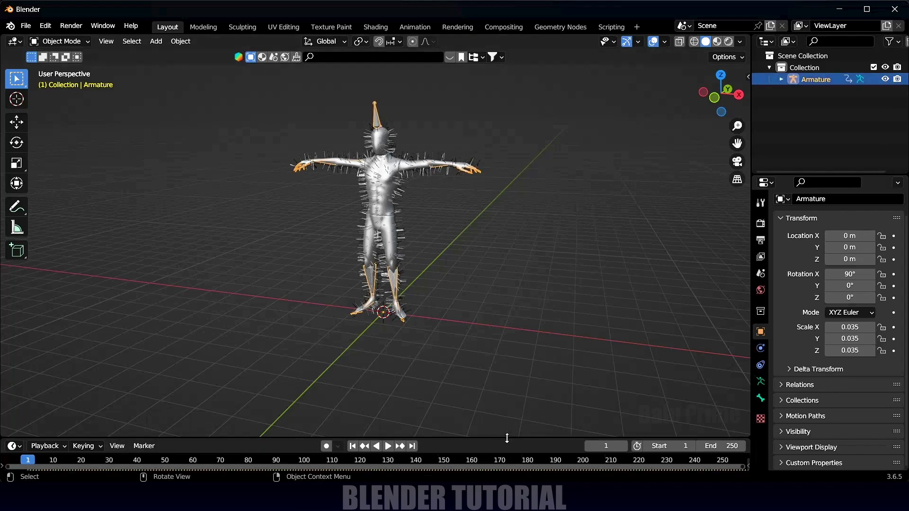
drag(510, 436, 501, 346)
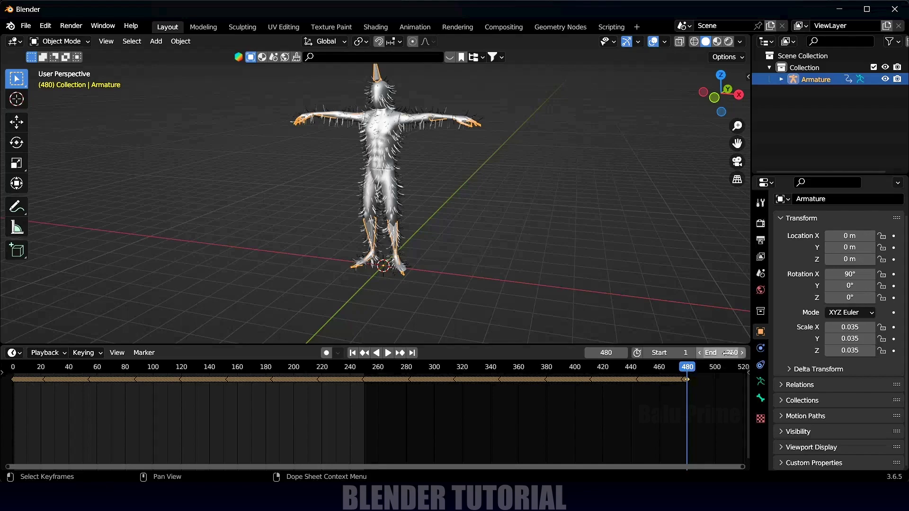
double_click(721, 353)
text(480)
key(Return)
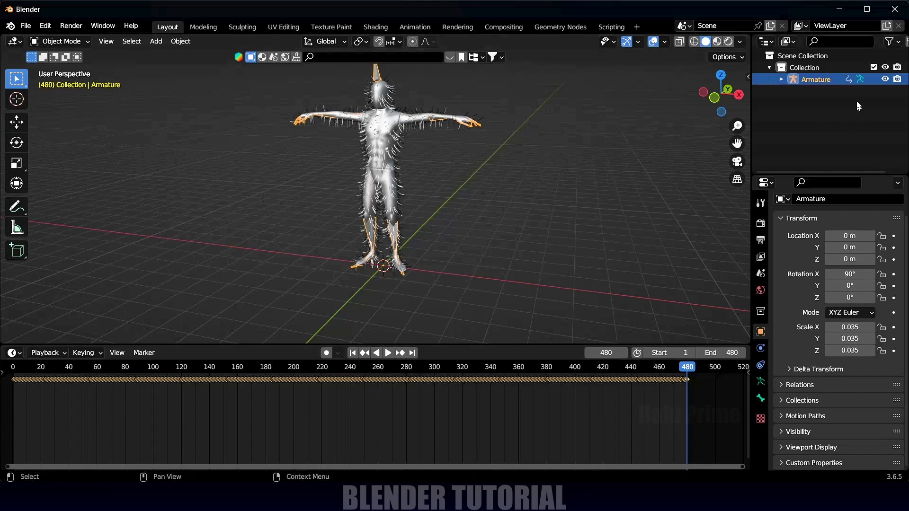
click(607, 301)
drag(551, 344, 552, 437)
Set Ch36's hair particle cache end frame to 480.
click(378, 213)
click(760, 365)
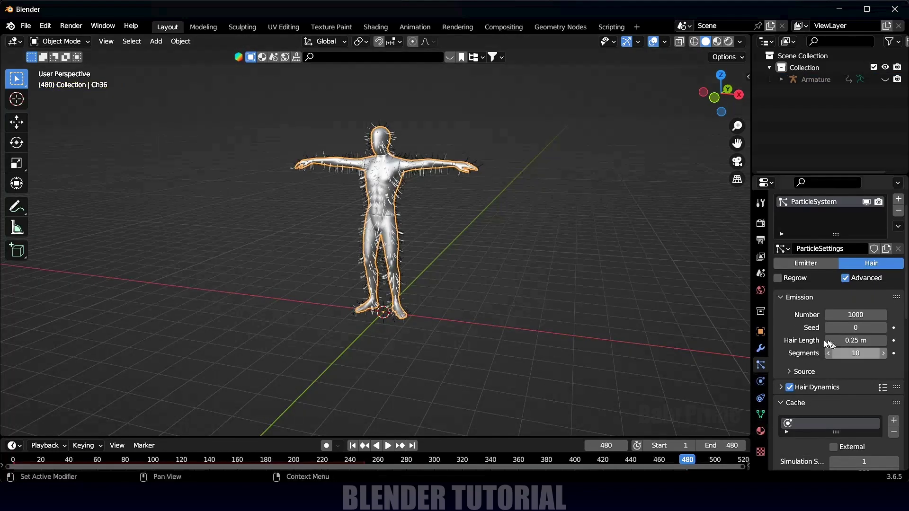
scroll(811, 348, down, 8)
scroll(799, 284, up, 2)
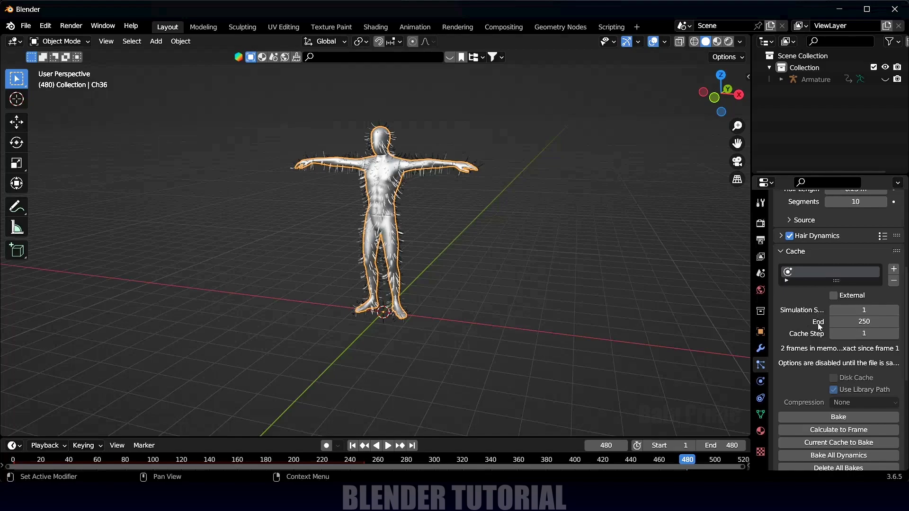
click(847, 321)
text(480)
key(Return)
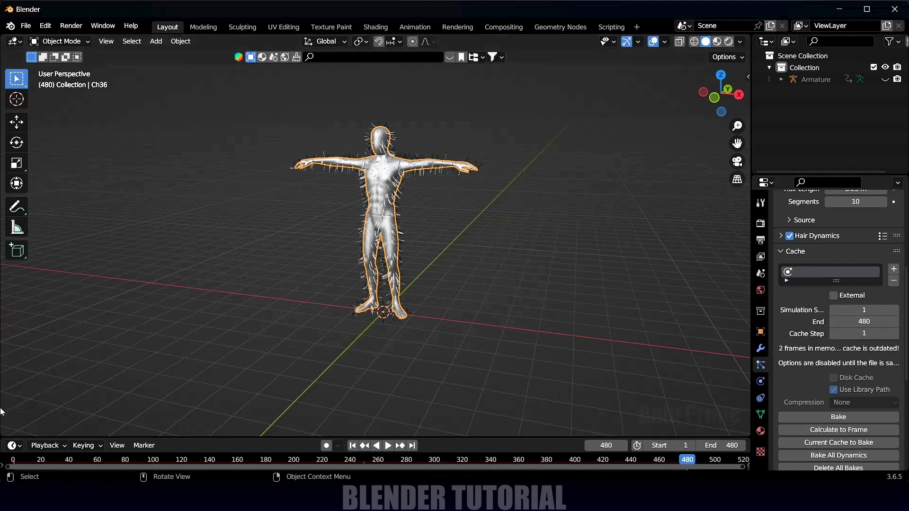
Set the hair particle mass to 2 kg under Physics.
scroll(786, 364, down, 10)
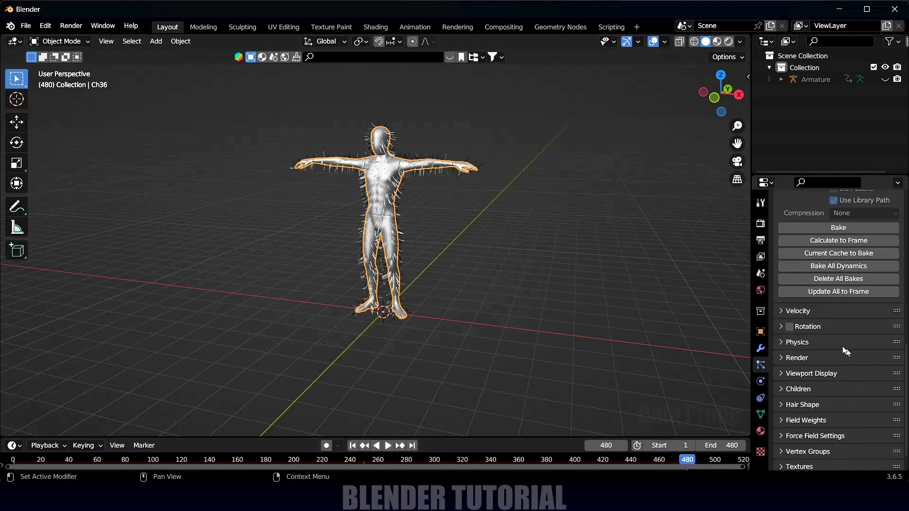
scroll(837, 337, down, 1)
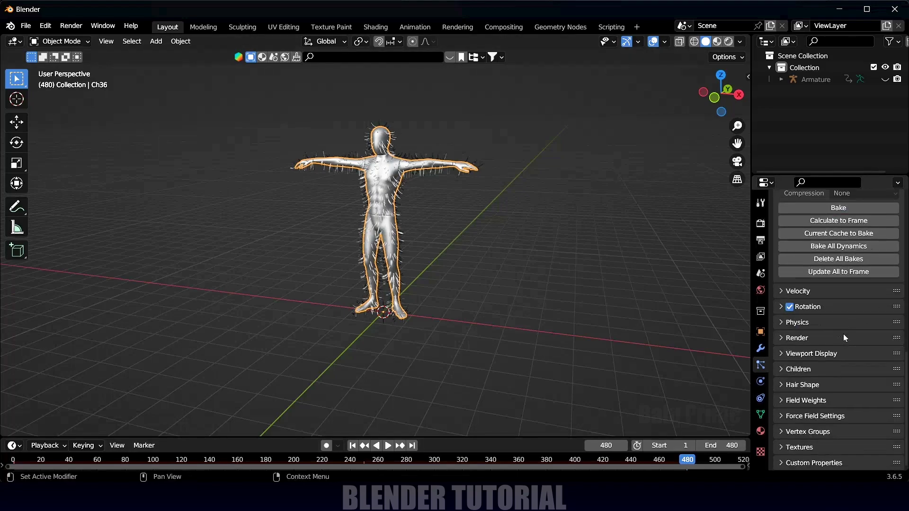
click(781, 322)
scroll(785, 328, down, 2)
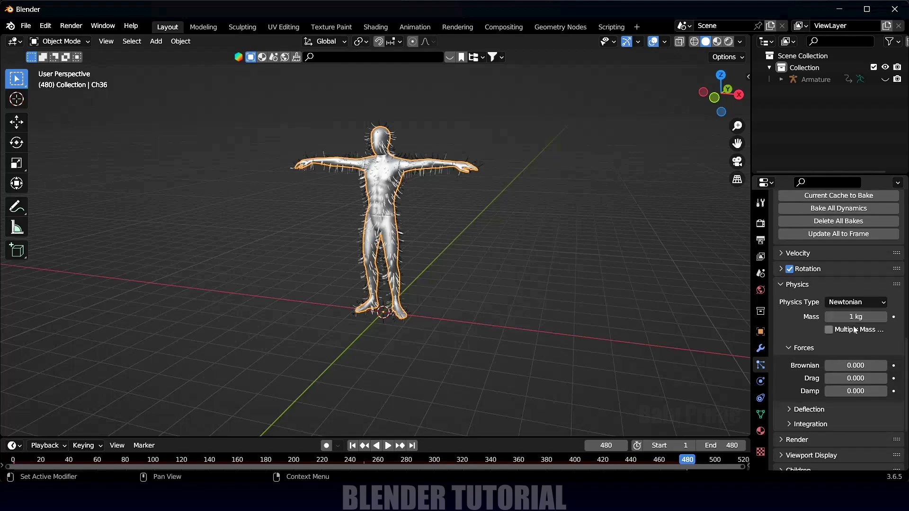
double_click(855, 316)
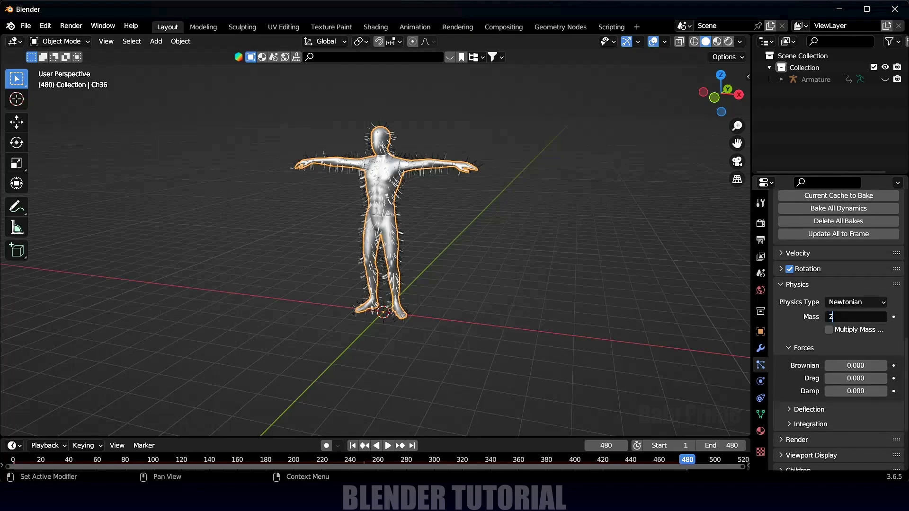
text(2)
key(Return)
scroll(807, 330, down, 5)
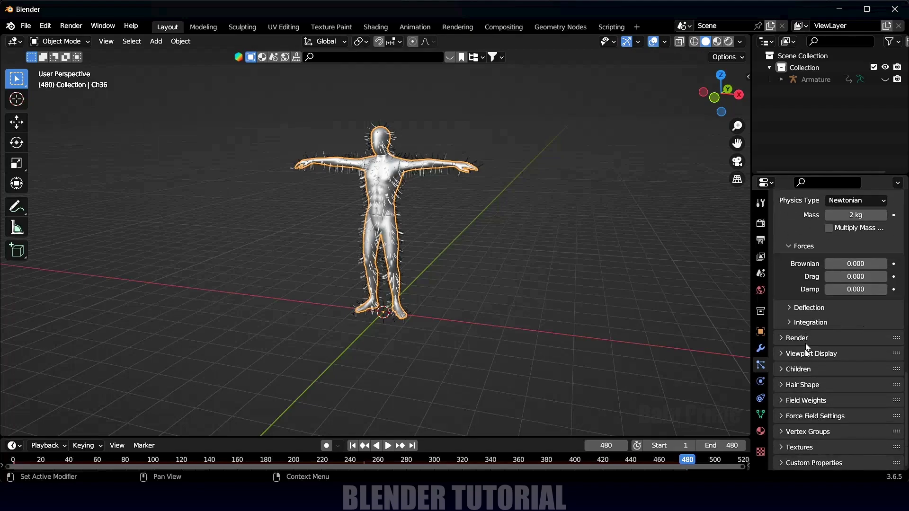
Switch child hair to Interpolated, with 10 display and 100 render children.
click(782, 370)
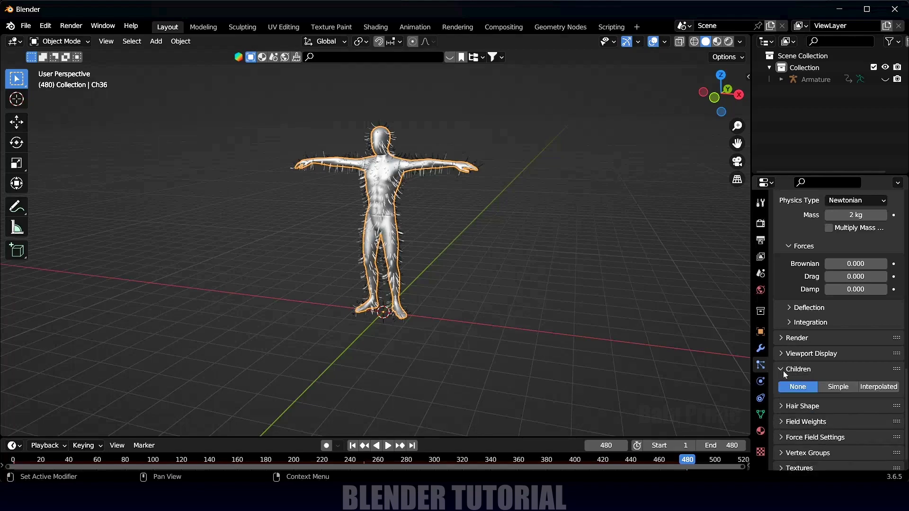
scroll(814, 365, down, 1)
click(879, 368)
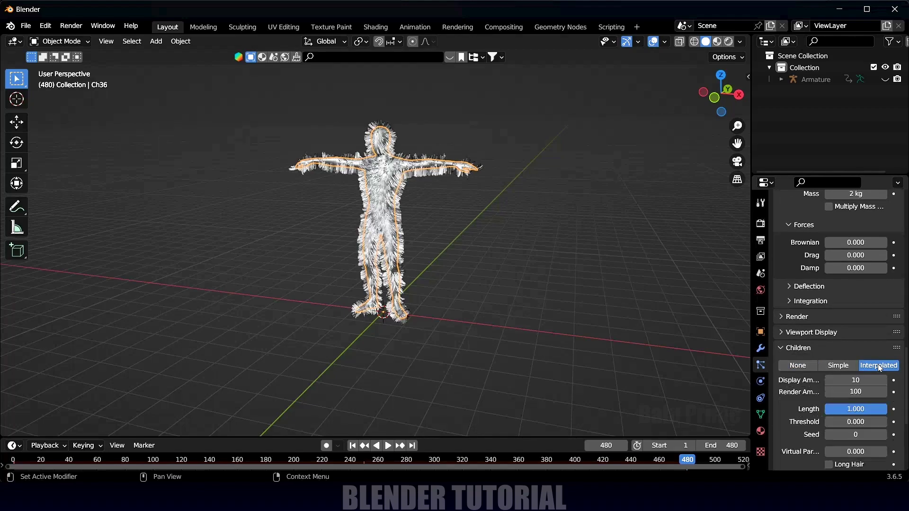
scroll(406, 209, up, 5)
scroll(431, 233, down, 5)
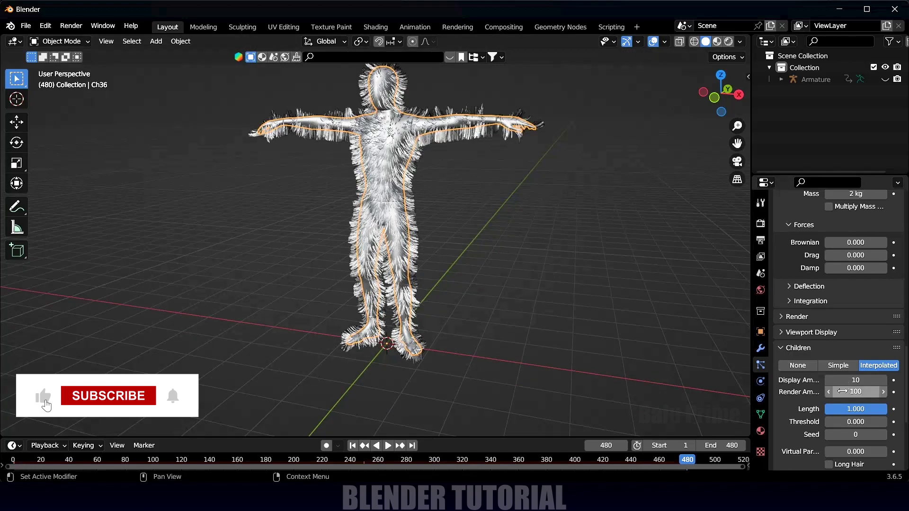
scroll(852, 359, down, 3)
drag(861, 346, 886, 346)
scroll(796, 382, down, 4)
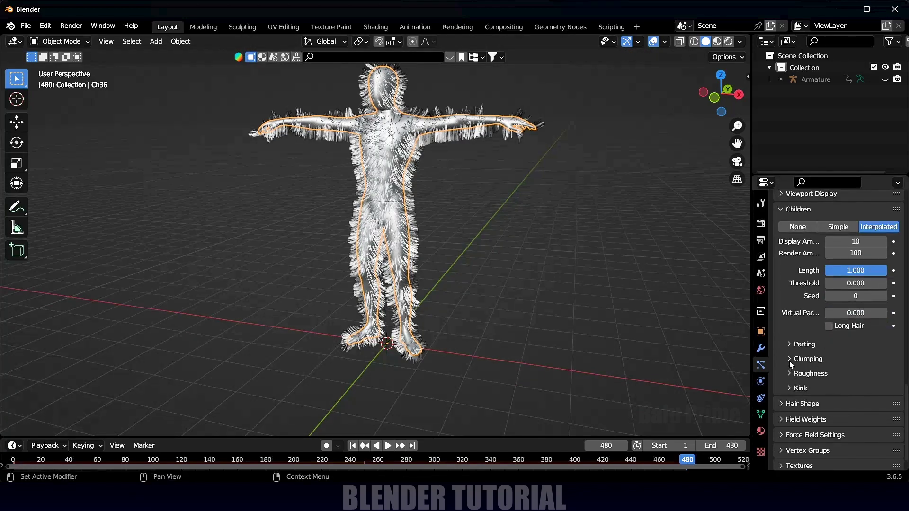
Enable a custom clump curve and lower its end point for pointed tufts.
click(788, 359)
scroll(789, 361, down, 2)
click(824, 338)
scroll(842, 371, down, 2)
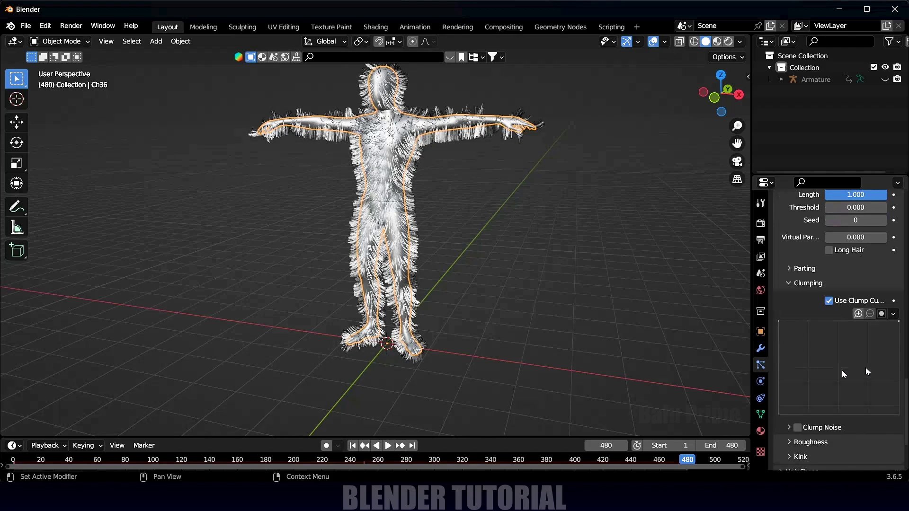
drag(900, 325, 870, 377)
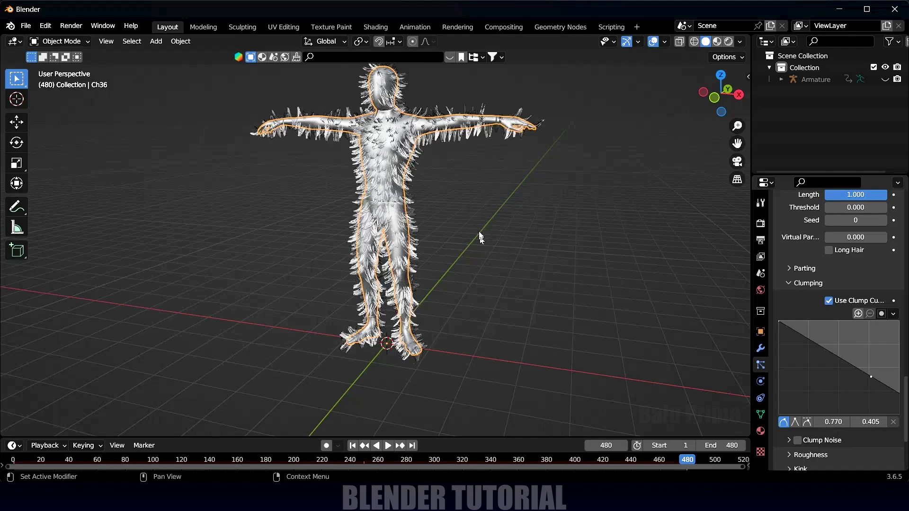
scroll(481, 237, up, 4)
shift+scroll(466, 257, up, 4)
scroll(430, 264, up, 3)
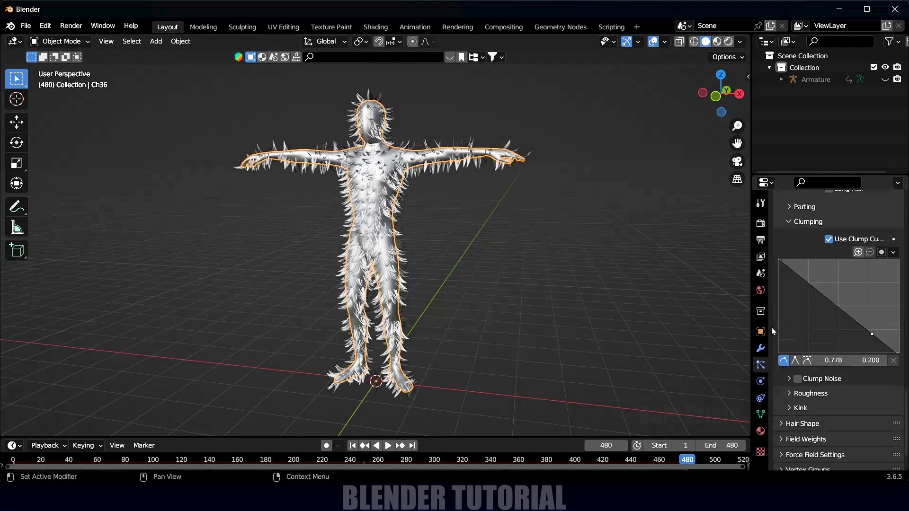
scroll(772, 329, down, 2)
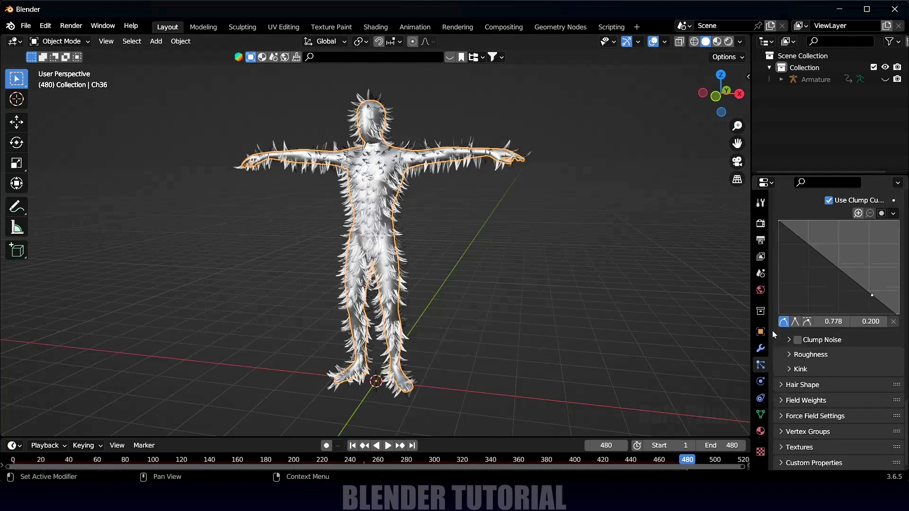
Enable a roughness curve and pull its end point down as a sharp Vector corner.
click(789, 354)
scroll(823, 296, down, 4)
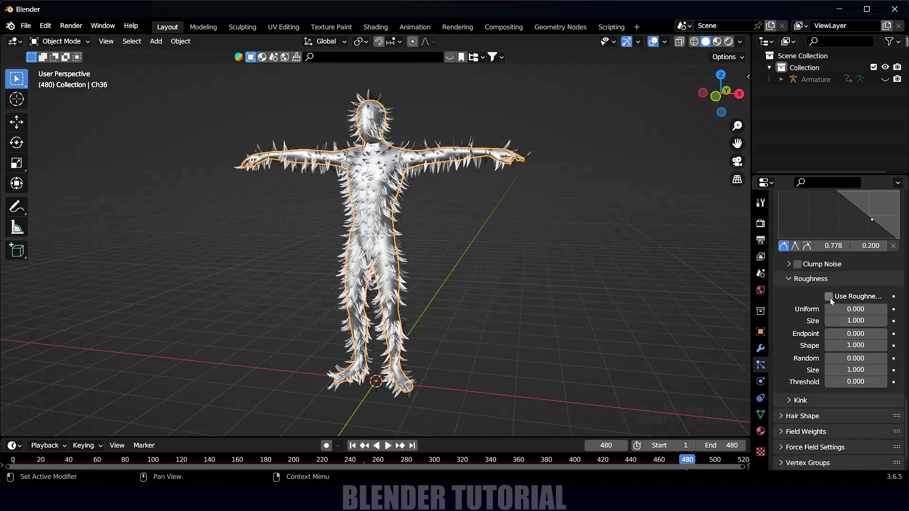
drag(898, 322, 881, 353)
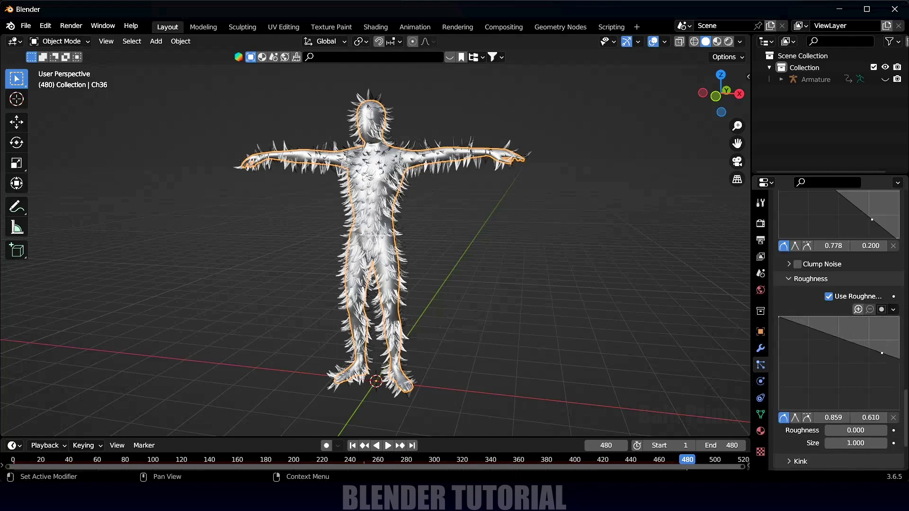
click(795, 417)
scroll(794, 409, down, 5)
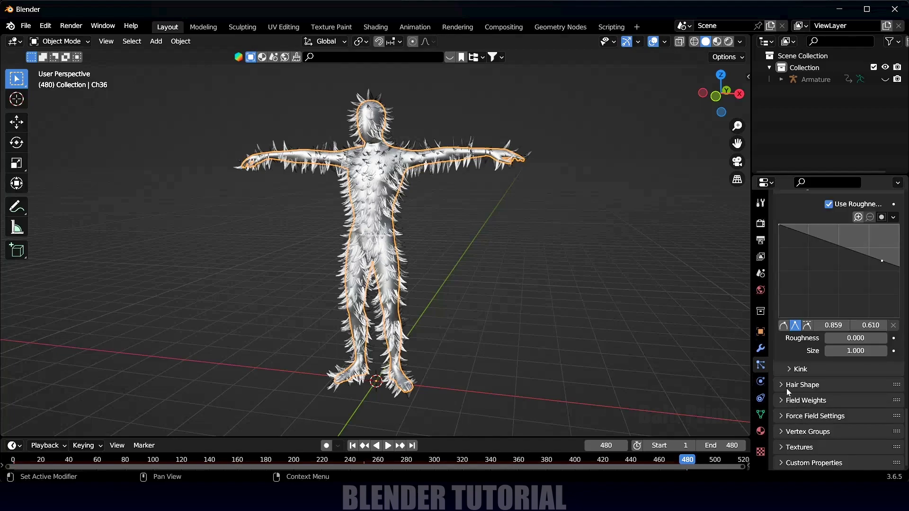
Set the hair's Field Weights gravity to 0.5.
click(781, 401)
scroll(797, 419, down, 4)
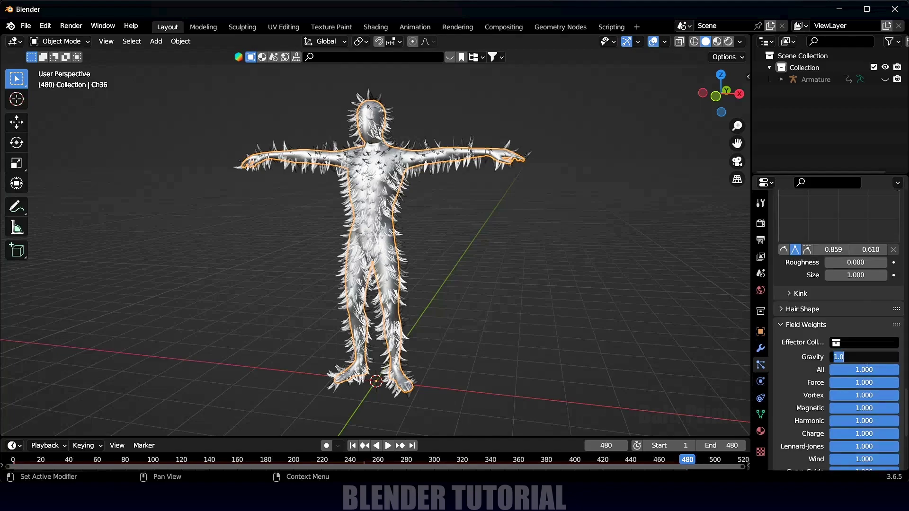
key(Return)
scroll(813, 394, up, 20)
scroll(813, 393, up, 6)
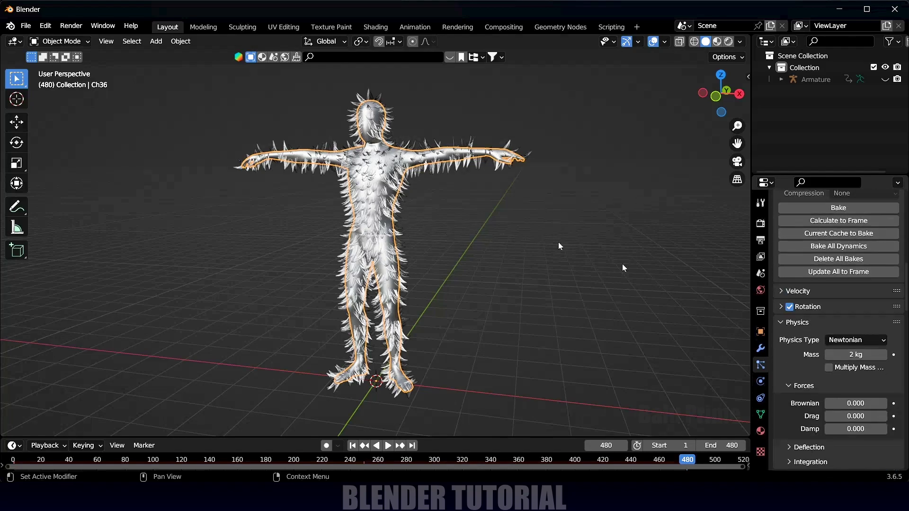
scroll(904, 293, up, 10)
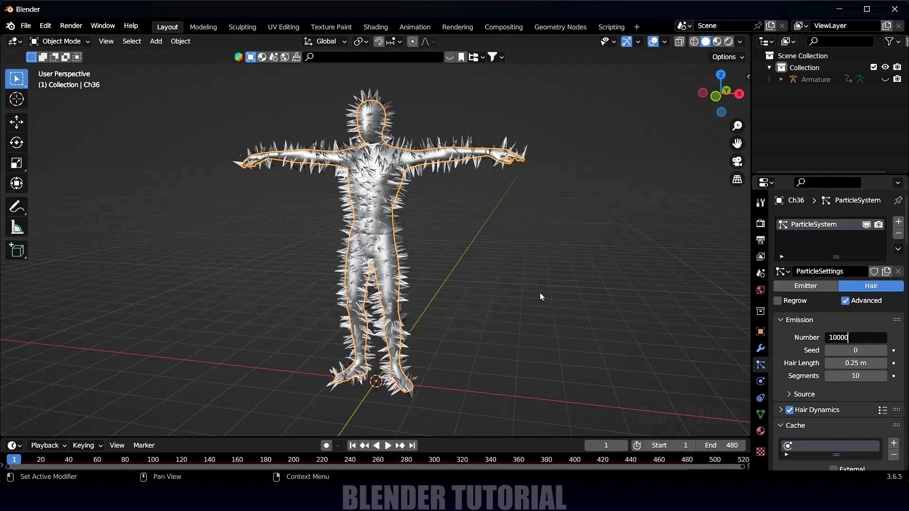
Confirm 10000 hair strands and try a Brownian force of 0.1.
key(Return)
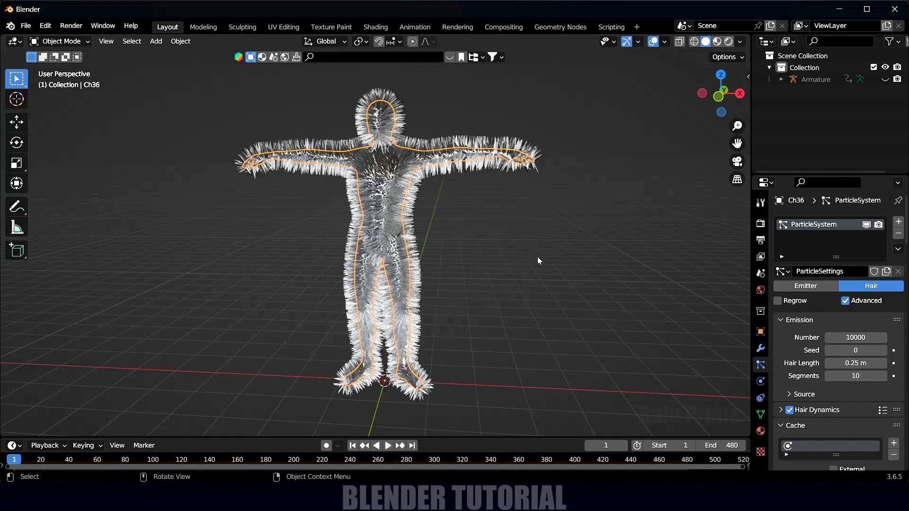
middle_drag(538, 257, 563, 255)
scroll(821, 372, down, 15)
scroll(821, 372, down, 10)
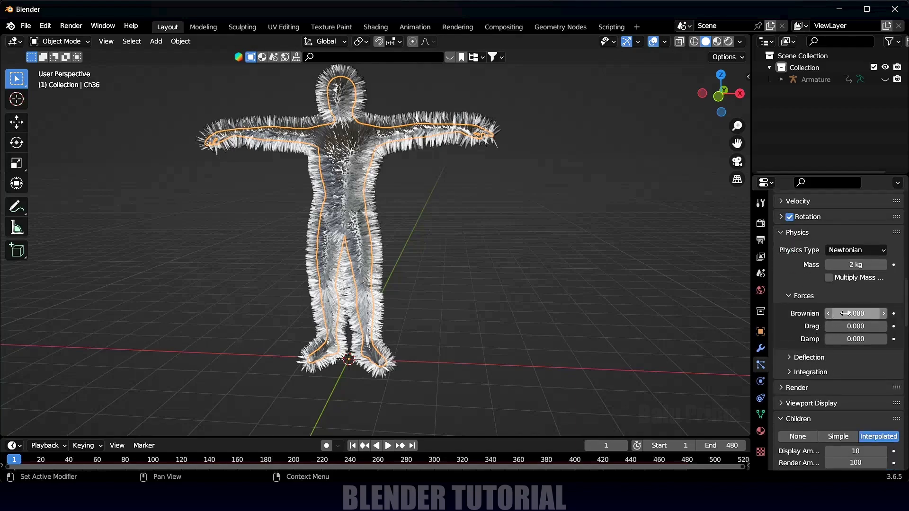
double_click(852, 313)
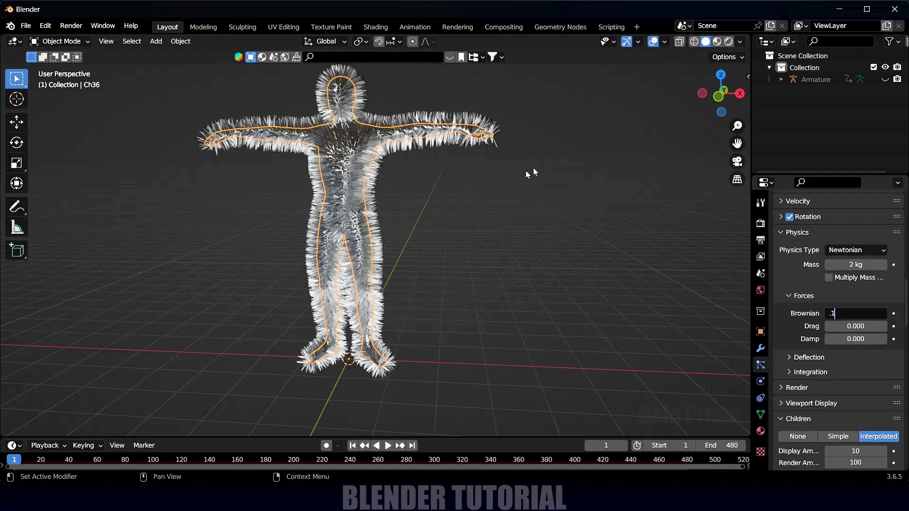
text(.1)
key(Return)
Try a Brownian force of 0.3, then settle on 0.2 and orbit around the fur.
scroll(521, 162, up, 10)
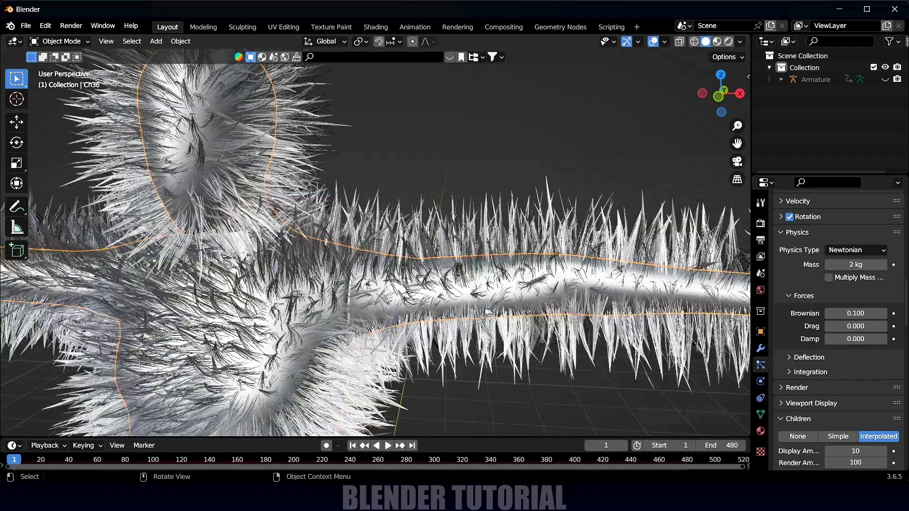
scroll(488, 312, down, 3)
scroll(473, 294, down, 8)
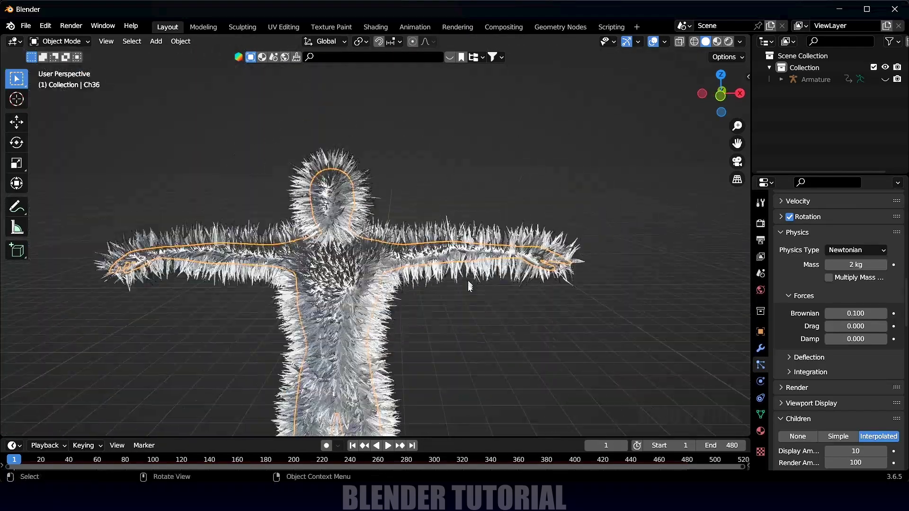
double_click(852, 313)
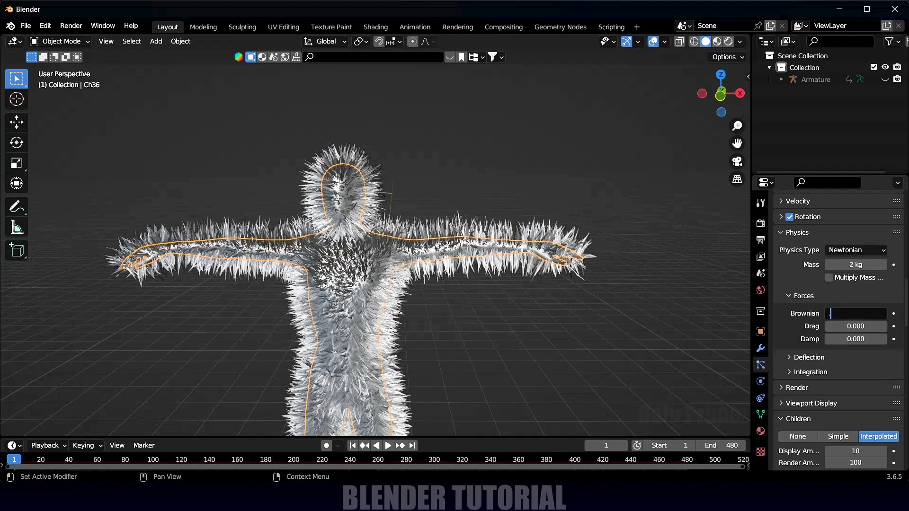
text(.3)
key(Return)
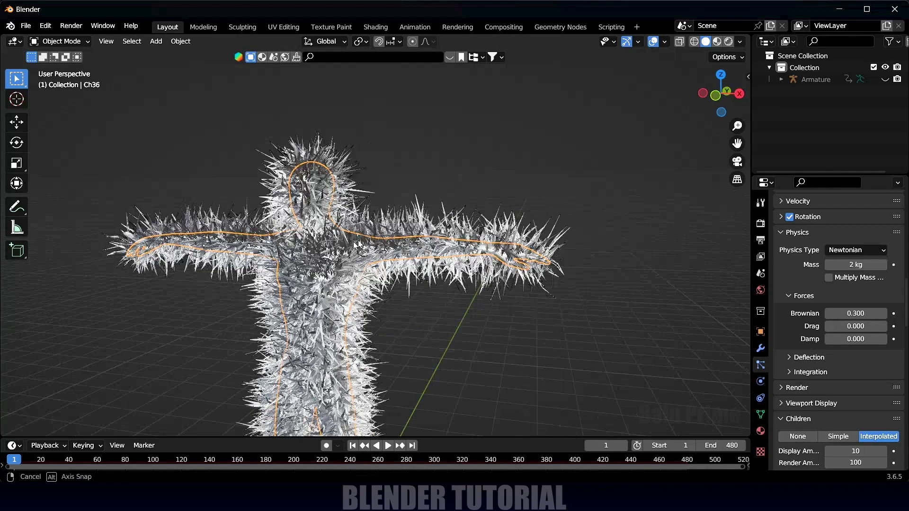
double_click(854, 313)
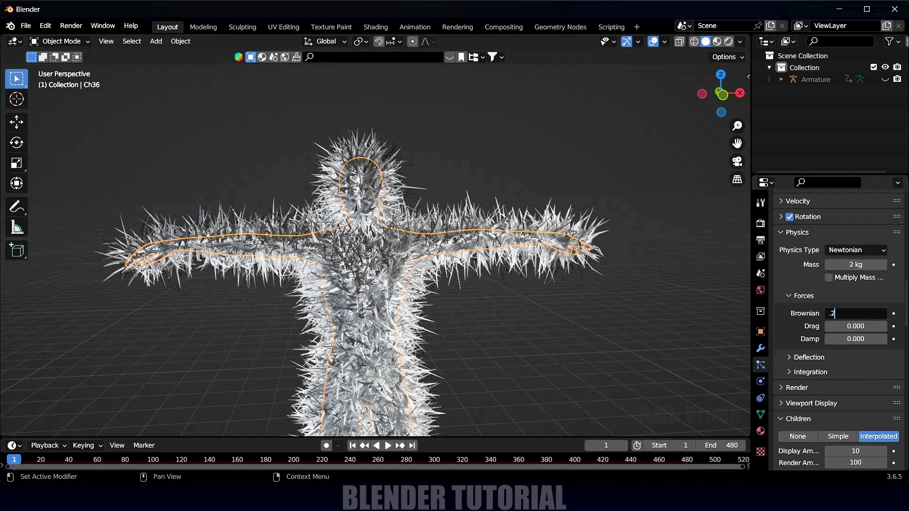
text(.2)
key(Return)
scroll(467, 313, down, 3)
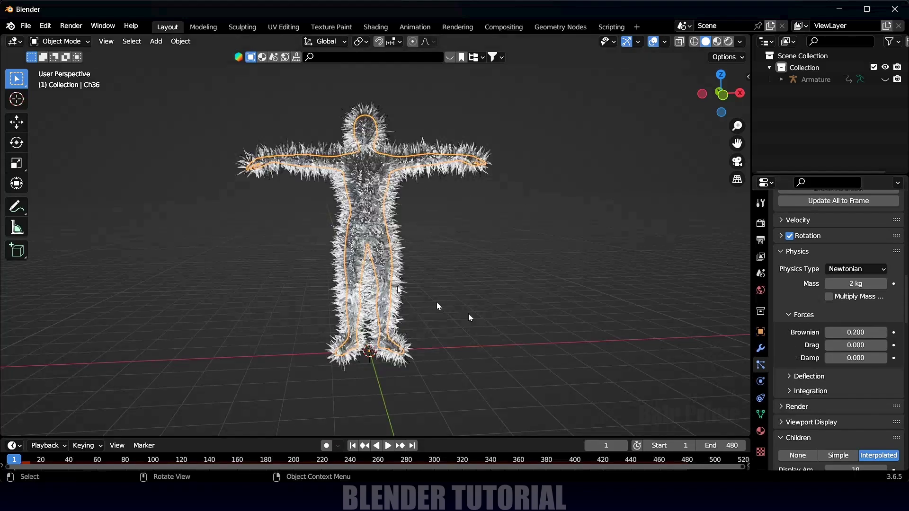
middle_drag(468, 313, 410, 346)
scroll(411, 350, up, 2)
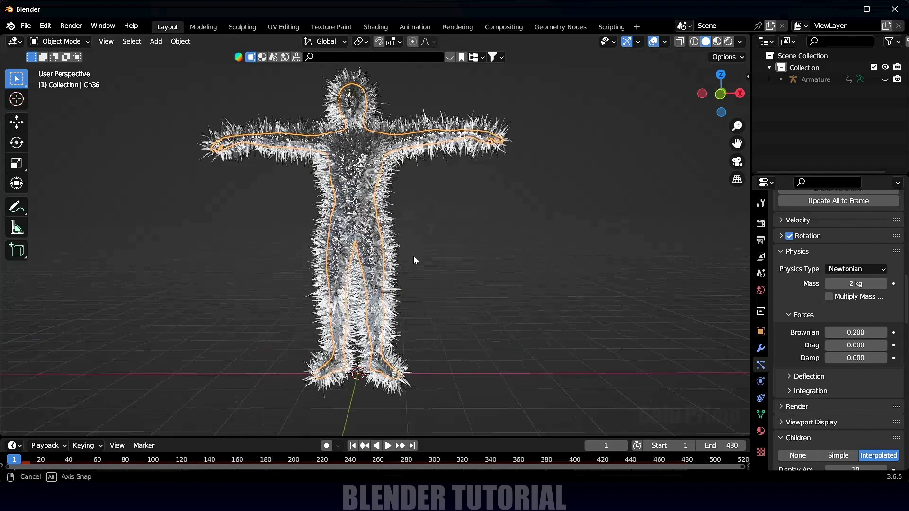
Add a mesh plane and scale it up into a large ground under the character.
click(156, 41)
mouse_move(194, 55)
click(287, 55)
scroll(457, 303, down, 3)
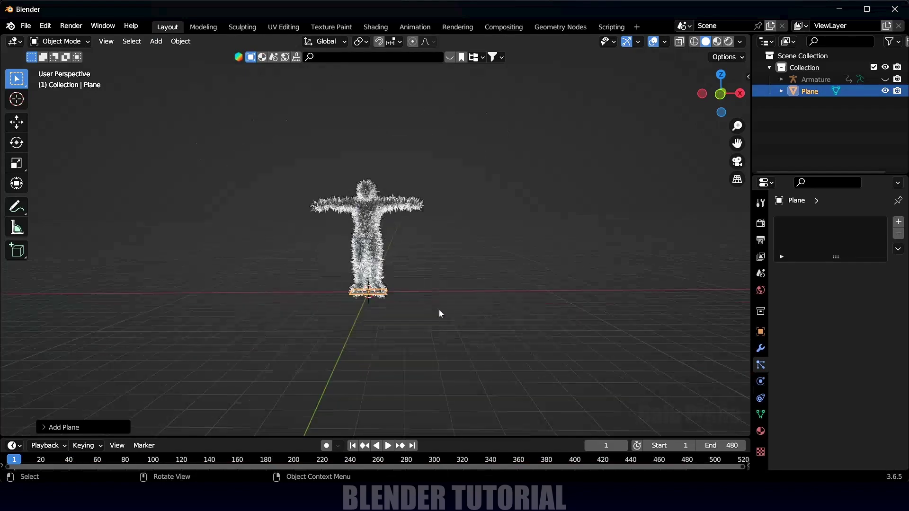
key(s)
click(465, 339)
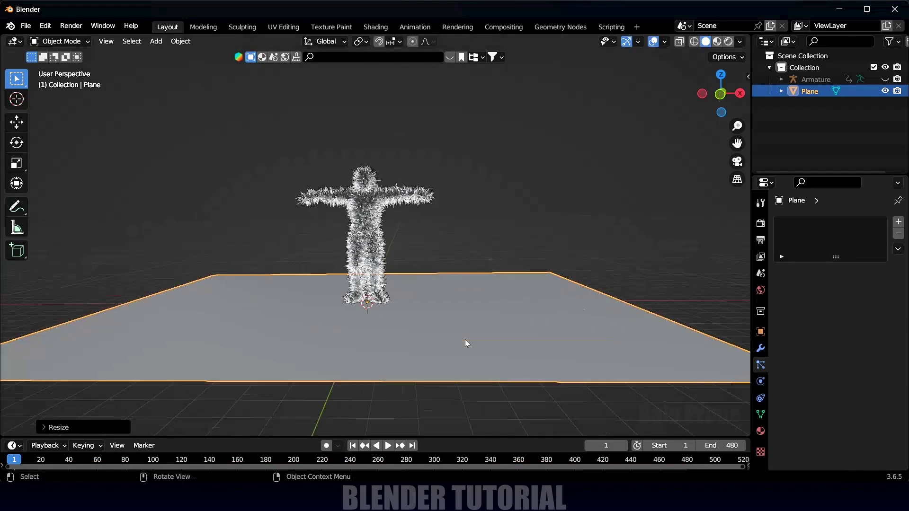
scroll(464, 352, up, 2)
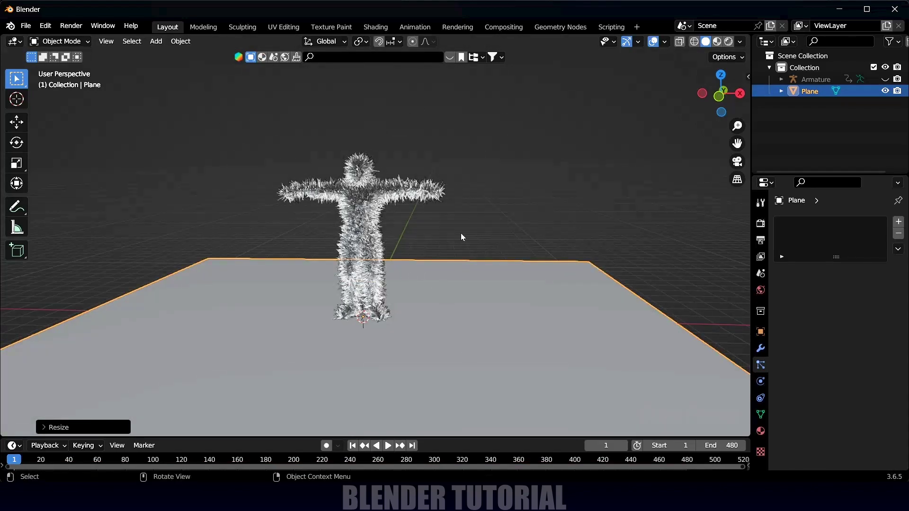
Reselect the ground plane and give it Collision physics.
click(547, 230)
click(416, 310)
click(760, 381)
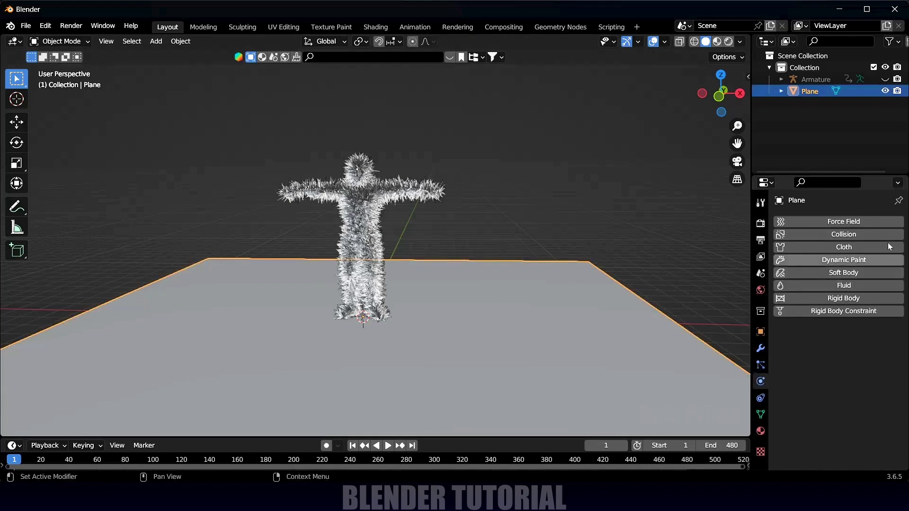
scroll(799, 381, down, 5)
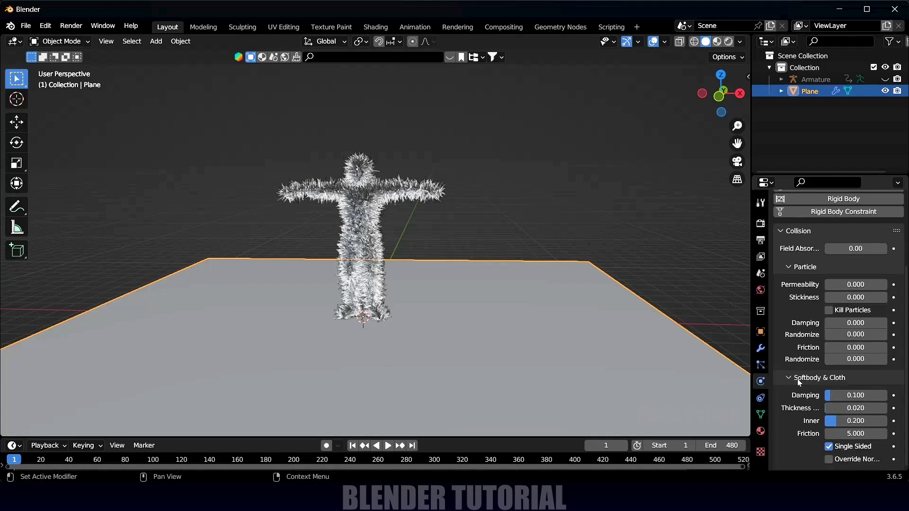
scroll(798, 381, up, 5)
scroll(798, 381, down, 4)
scroll(574, 302, up, 3)
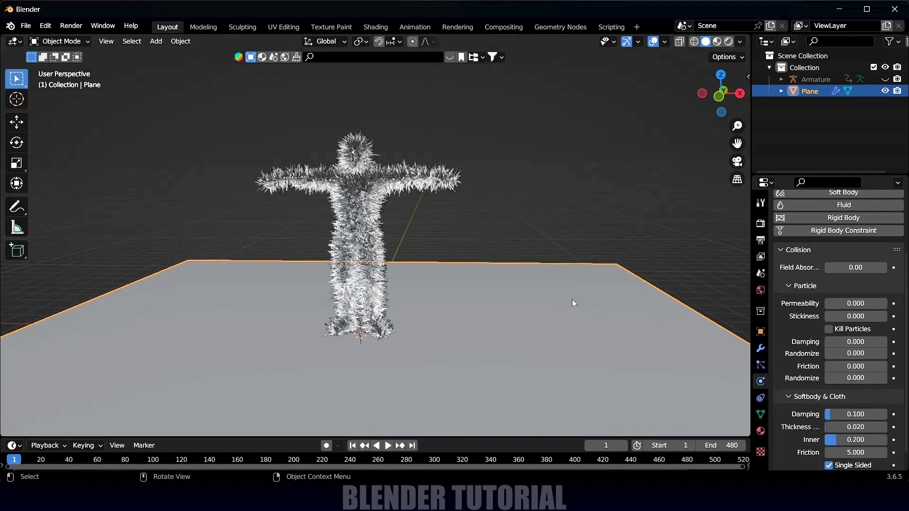
Select Ch36, expand its hair particle Render panel, and switch the viewport to Material Preview.
click(352, 179)
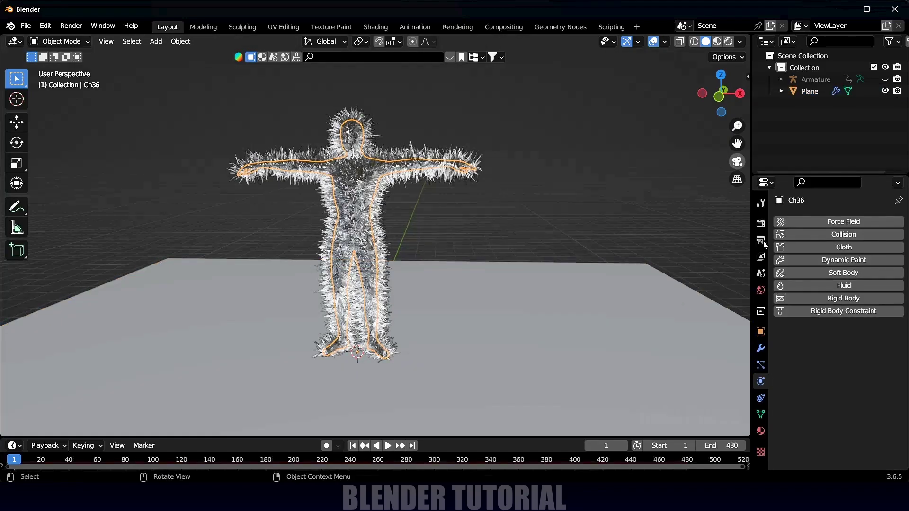
click(760, 364)
scroll(788, 371, down, 8)
scroll(789, 371, down, 15)
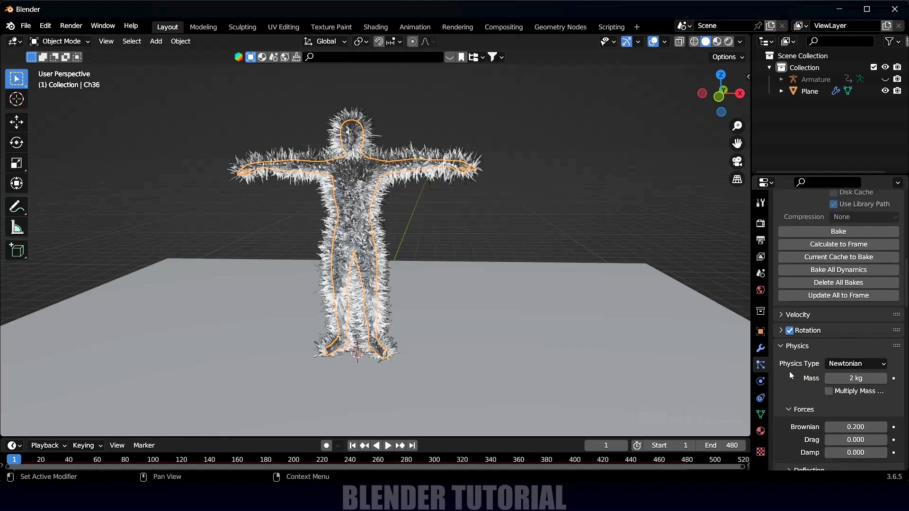
scroll(822, 368, up, 6)
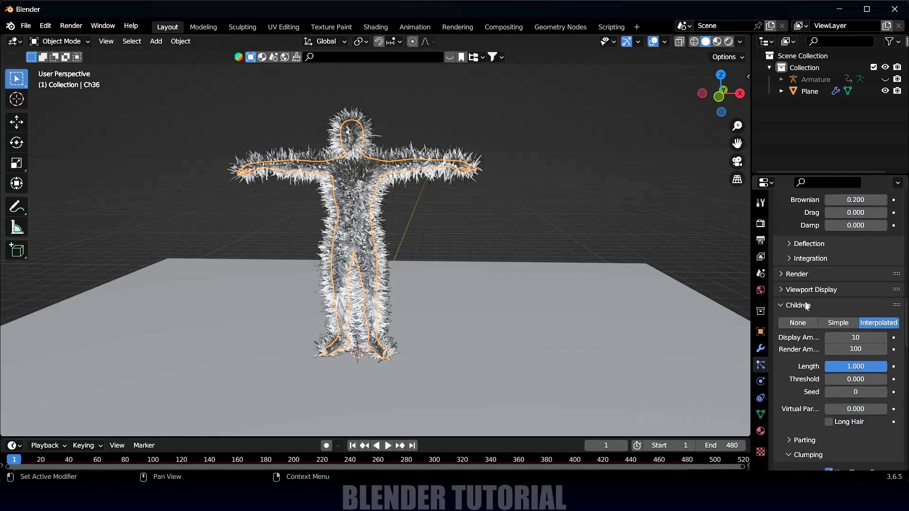
click(782, 312)
scroll(797, 351, down, 2)
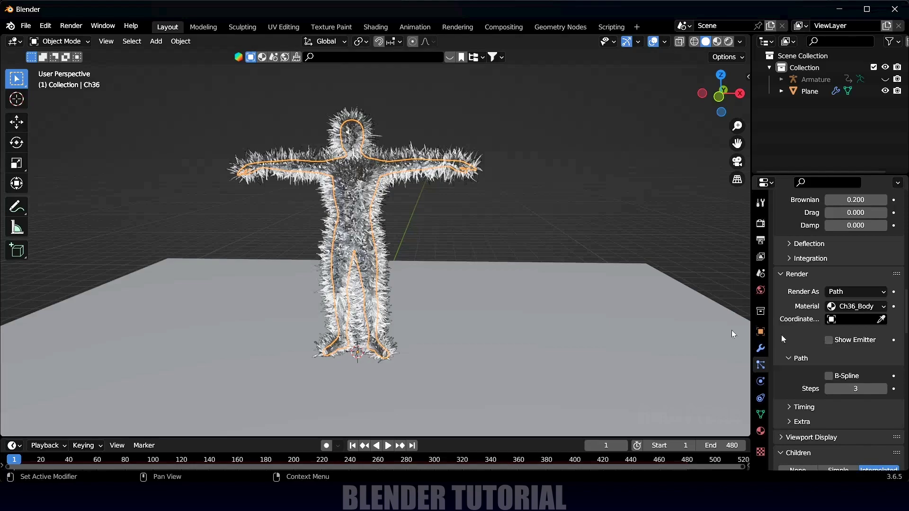
scroll(817, 358, up, 5)
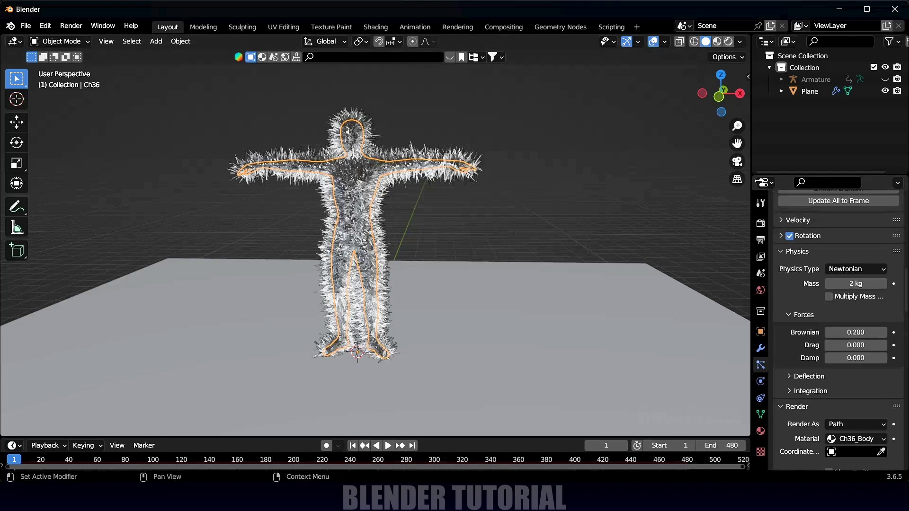
click(717, 42)
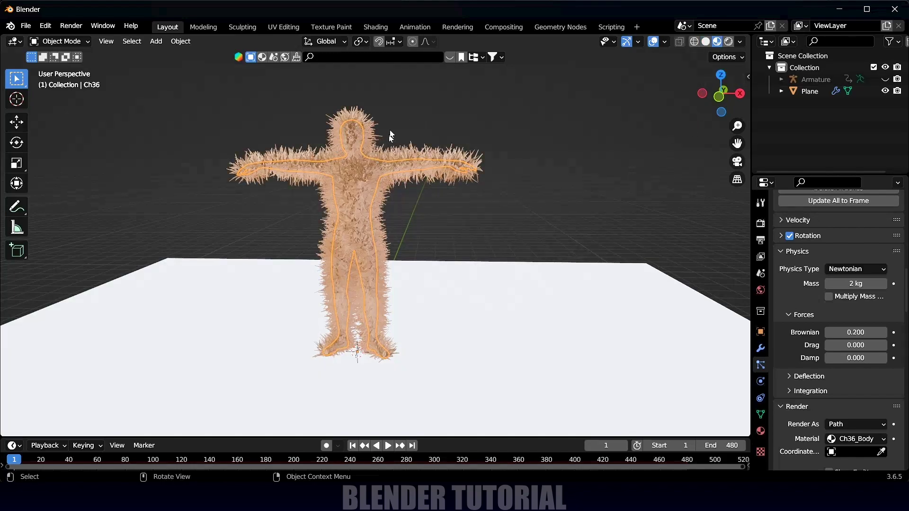
Unlink the Ch36_Body material from Ch36's material slot.
click(761, 431)
scroll(805, 331, up, 10)
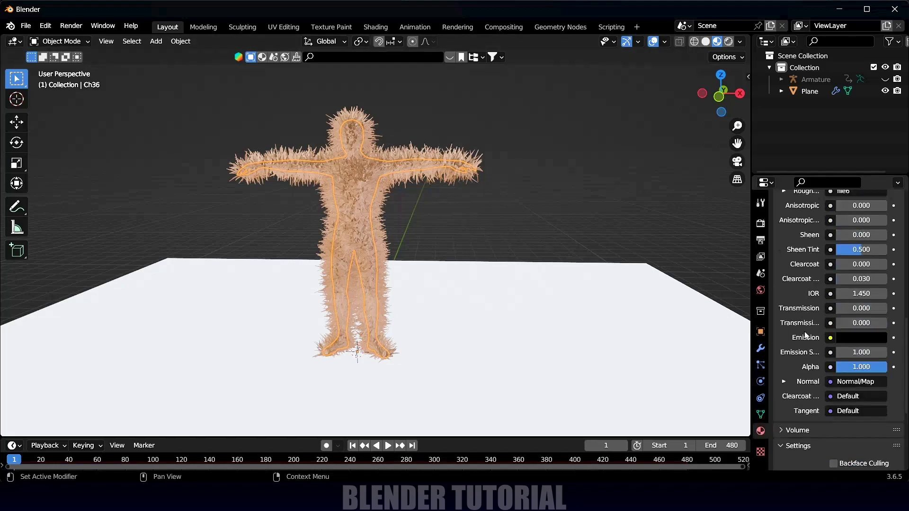
scroll(804, 331, up, 10)
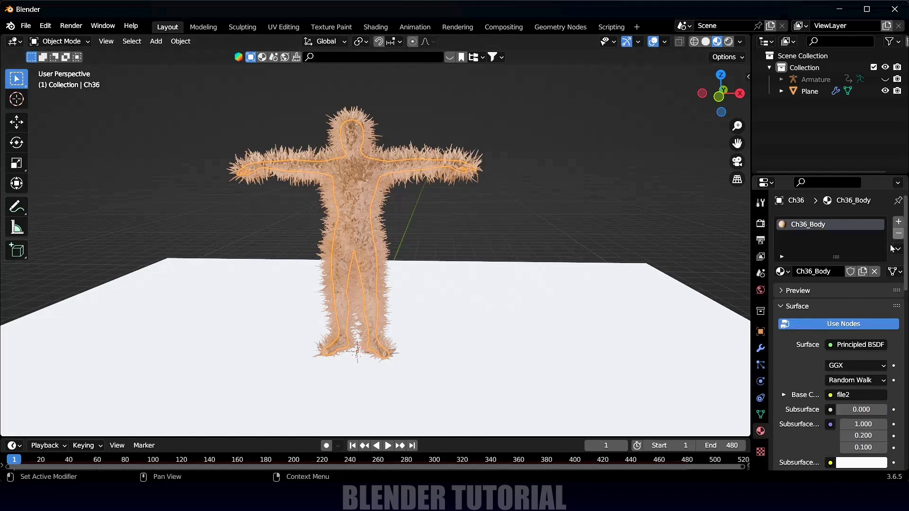
click(874, 271)
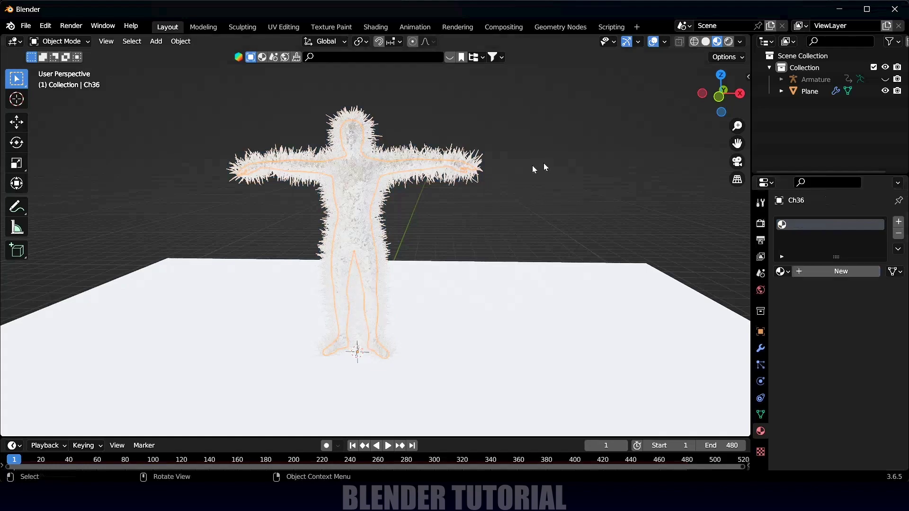
Enable Eevee Ambient Occlusion and set its Distance to 3 m.
scroll(465, 208, down, 3)
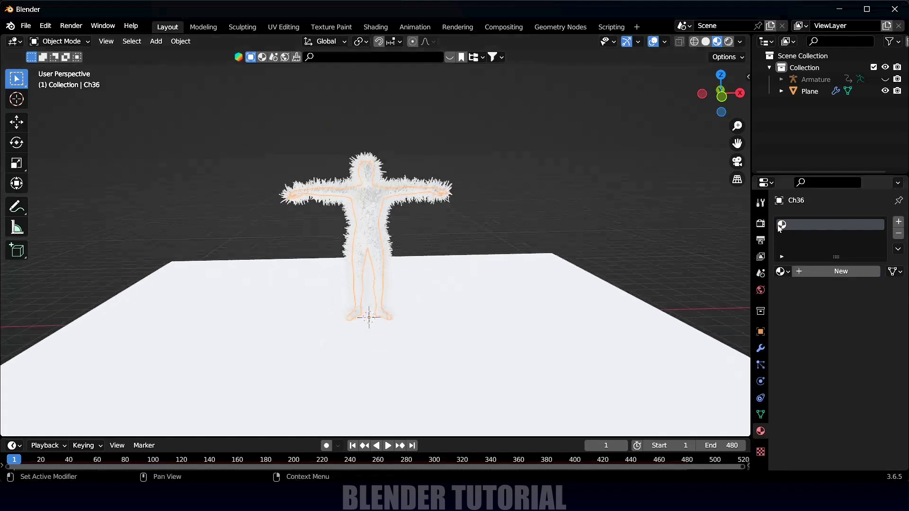
middle_drag(489, 234, 530, 233)
click(760, 223)
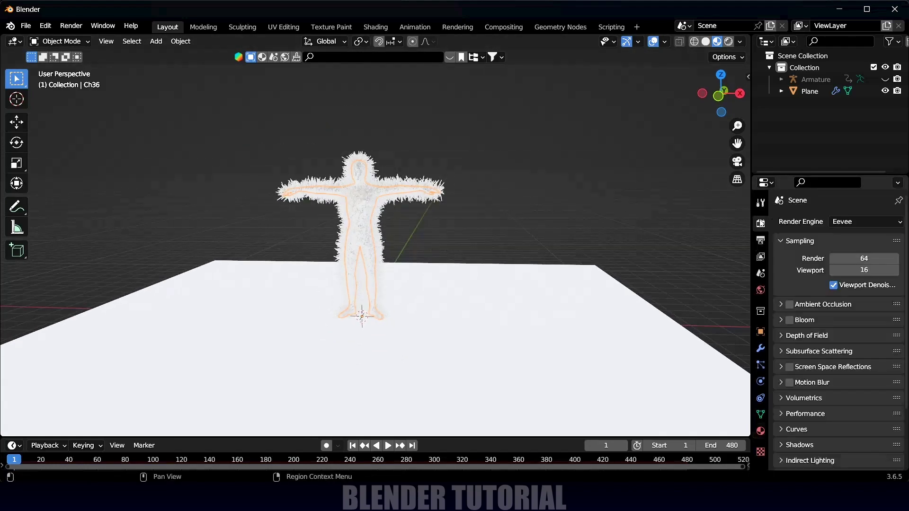
click(789, 305)
click(823, 305)
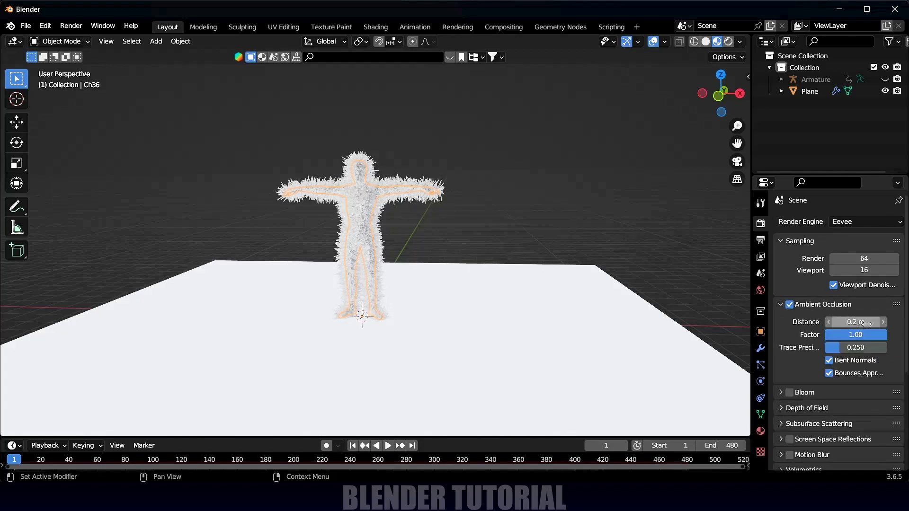
double_click(855, 322)
text(3)
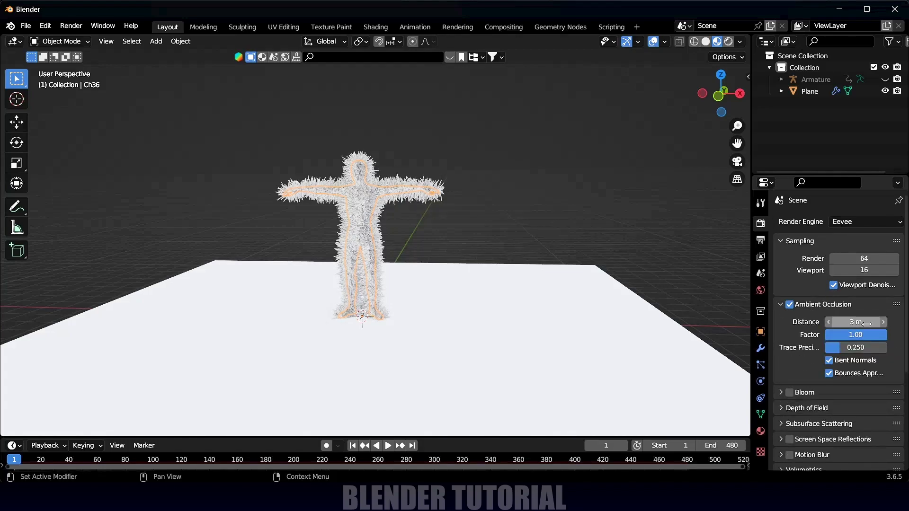
key(Return)
middle_drag(714, 165, 546, 124)
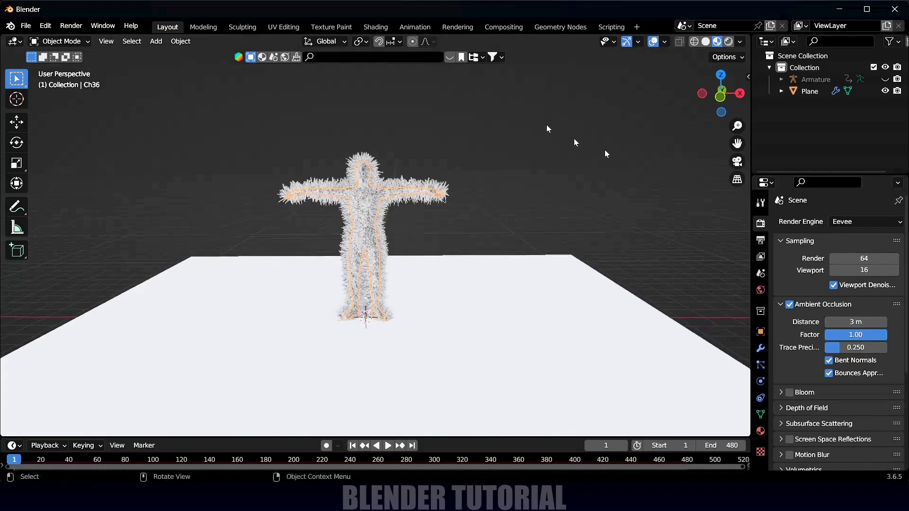
In the Shading workspace, create a new material for Ch36 and add a Texture Coordinate node.
click(375, 27)
click(459, 294)
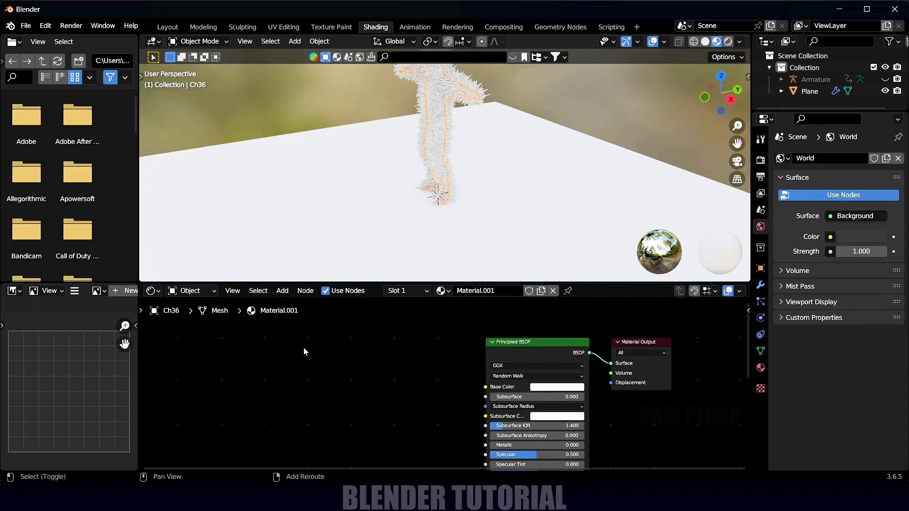
key(shift+a)
text(texture co)
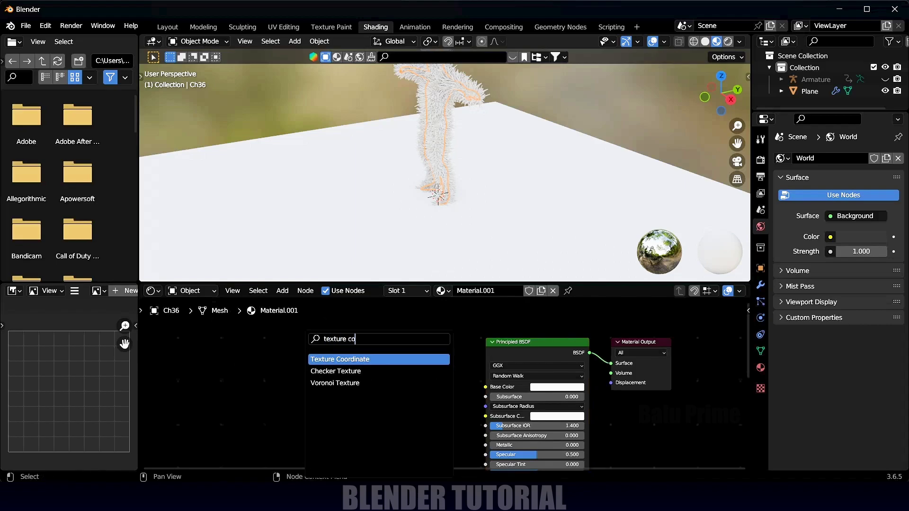
key(Return)
click(291, 369)
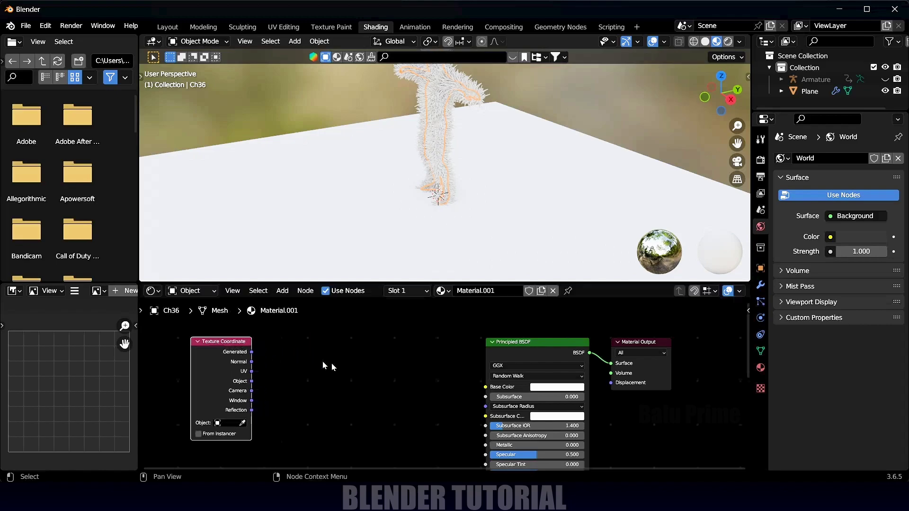
Add a Gradient Texture node and a Color Ramp node to the material.
key(shift+a)
click(315, 346)
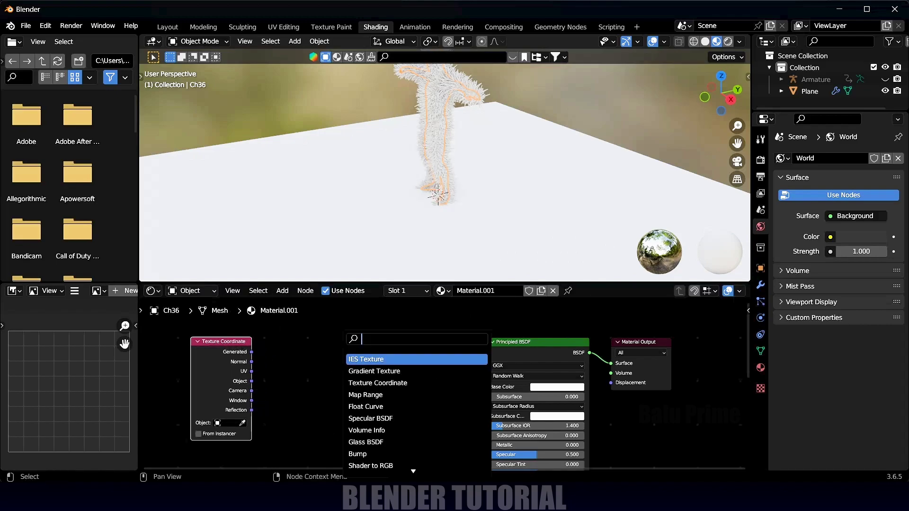
text(gradi)
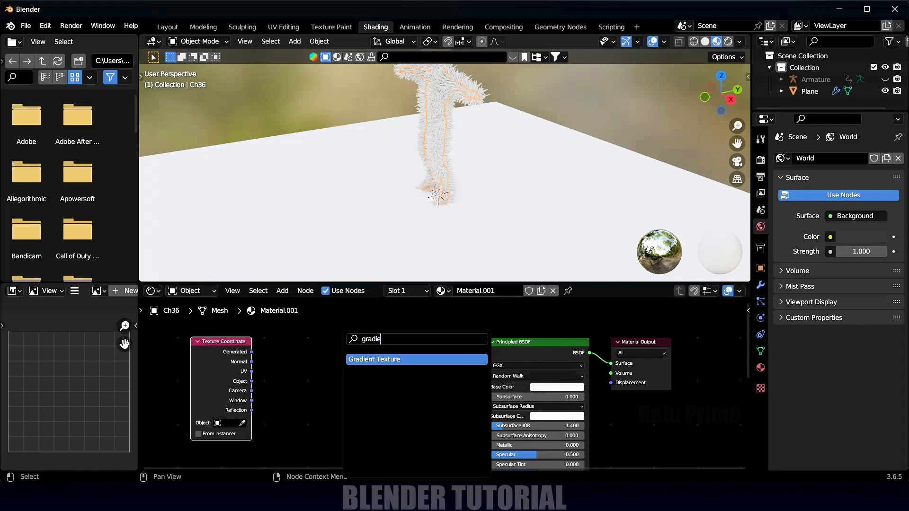
text(e)
key(Return)
click(312, 364)
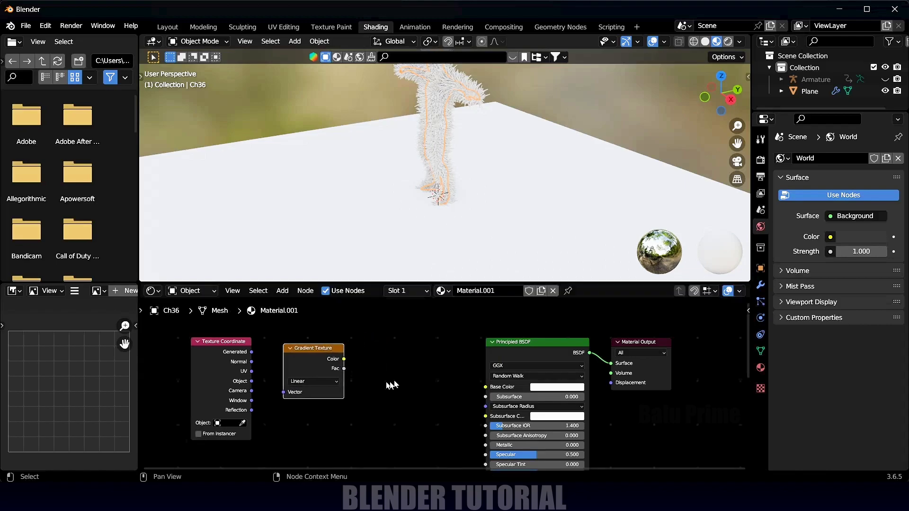
key(shift+a)
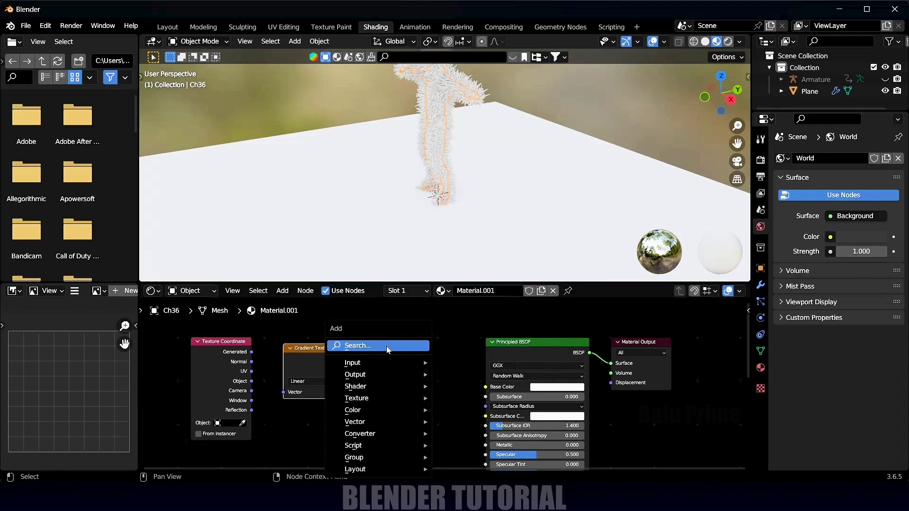
click(386, 345)
text(ramp)
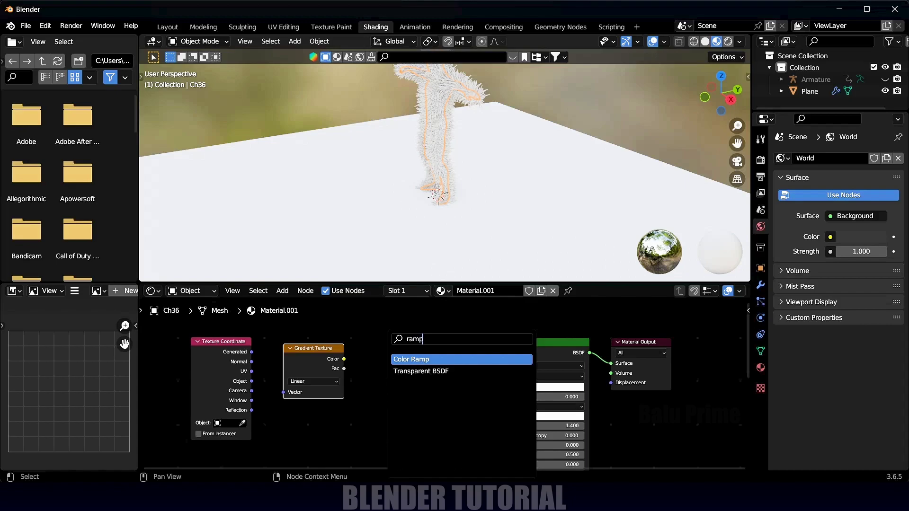
key(Return)
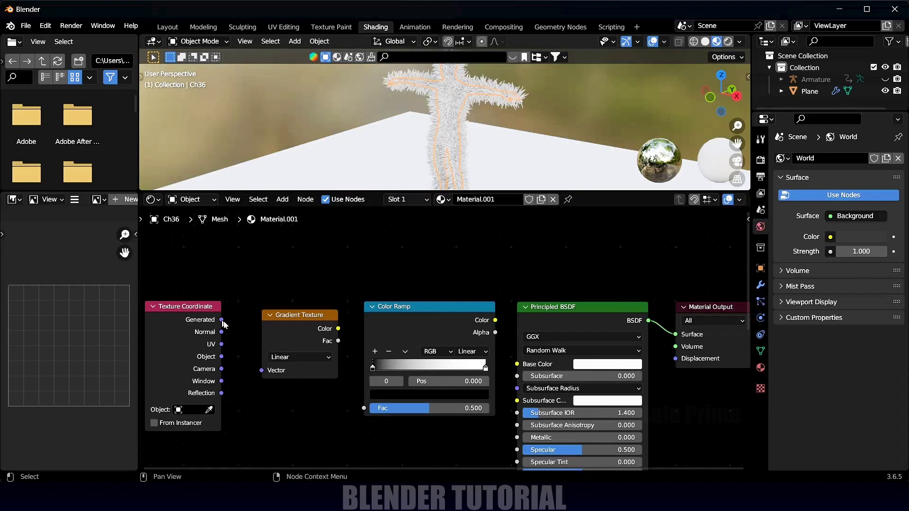
Link Generated to gradient Vector, gradient Color to Ramp Fac, and Ramp Color to Base Color.
drag(221, 320, 262, 370)
drag(338, 329, 363, 408)
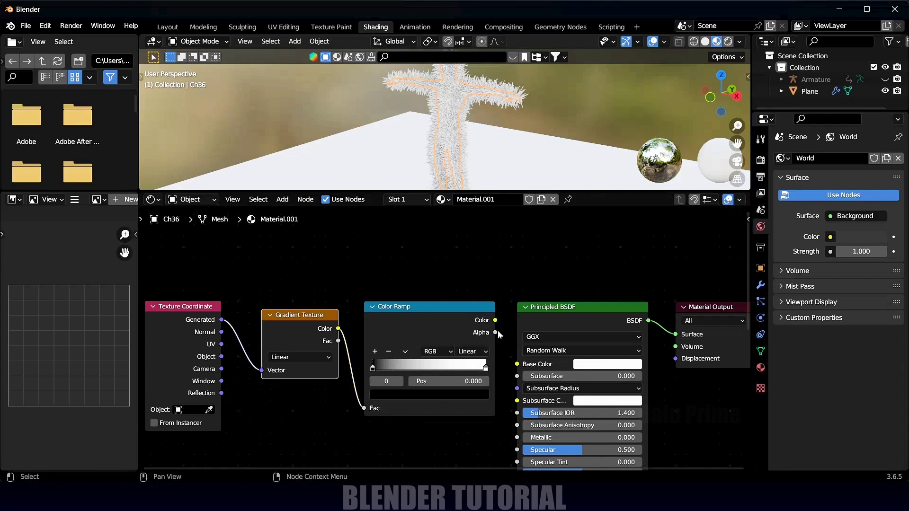
drag(495, 321, 517, 364)
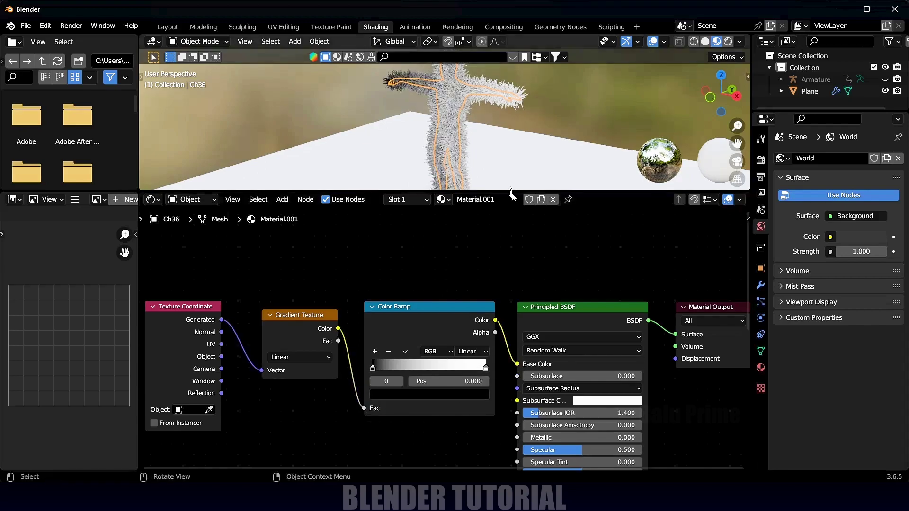
middle_drag(433, 99, 469, 97)
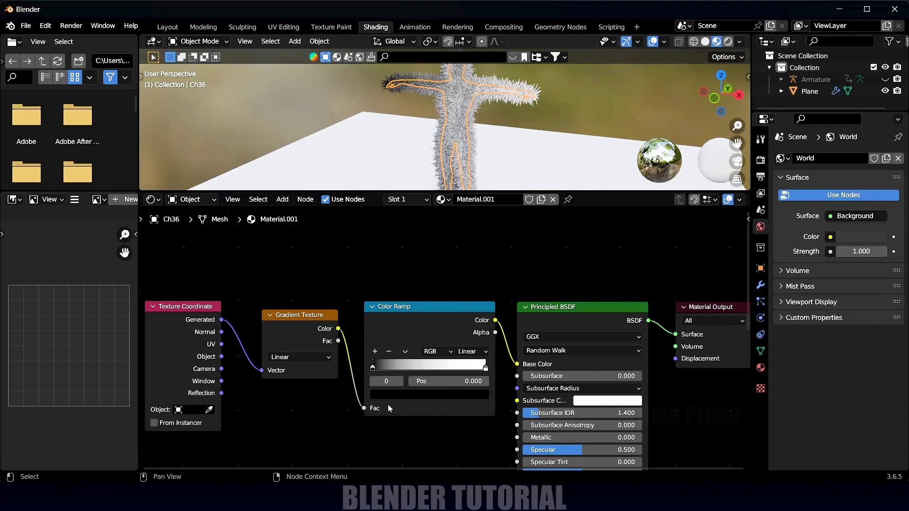
Set the Color Ramp's left stop to magenta and its right stop to vivid blue.
click(393, 396)
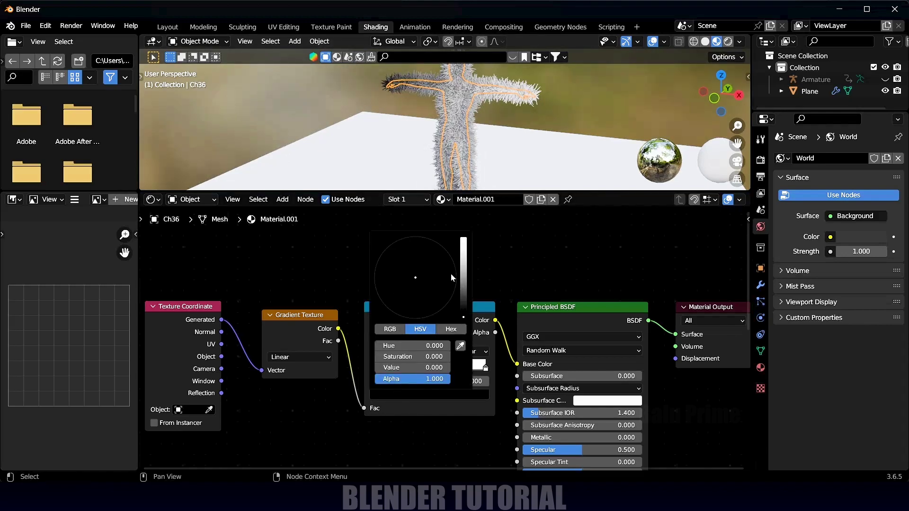
drag(464, 270, 464, 239)
click(454, 292)
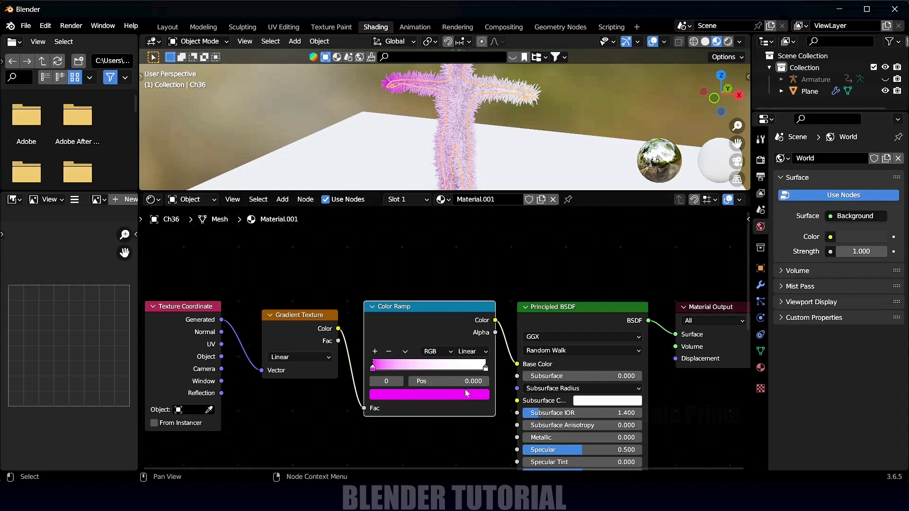
click(485, 369)
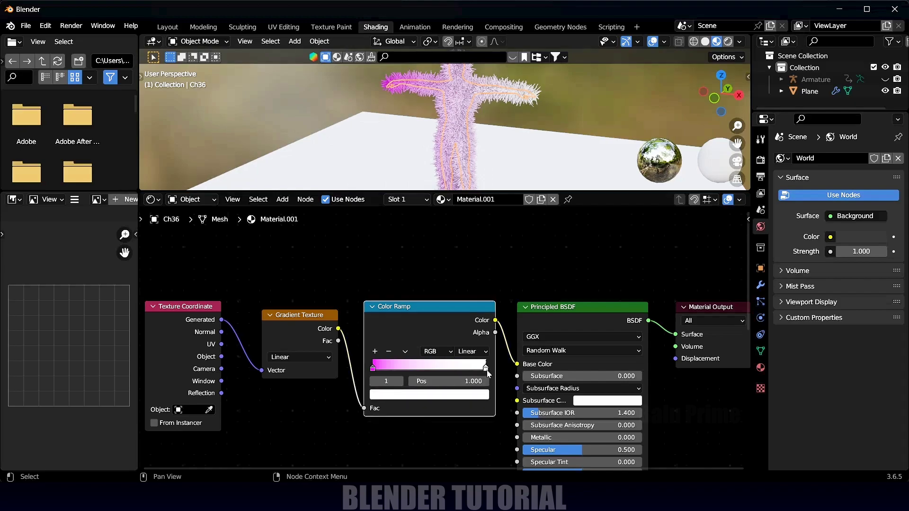
click(464, 398)
click(434, 266)
drag(433, 265, 449, 256)
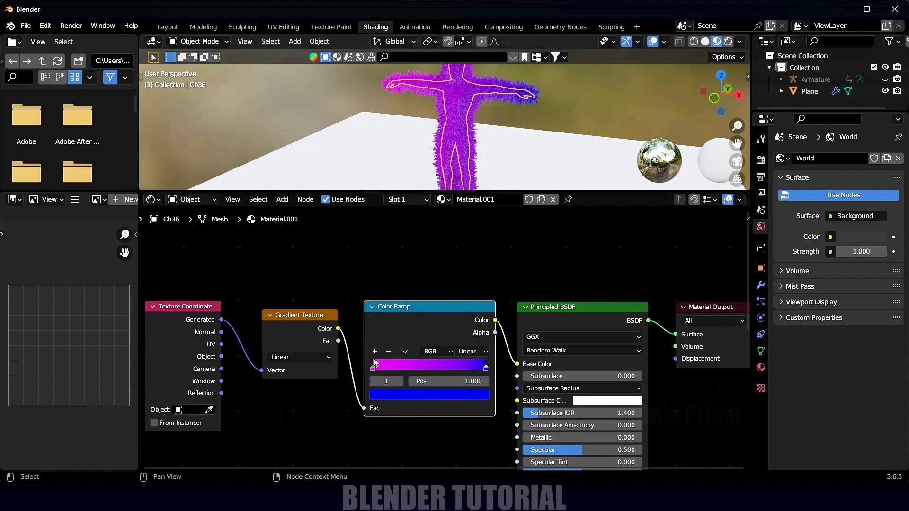
Add a middle ramp stop at 0.5 and make it vivid green.
click(374, 352)
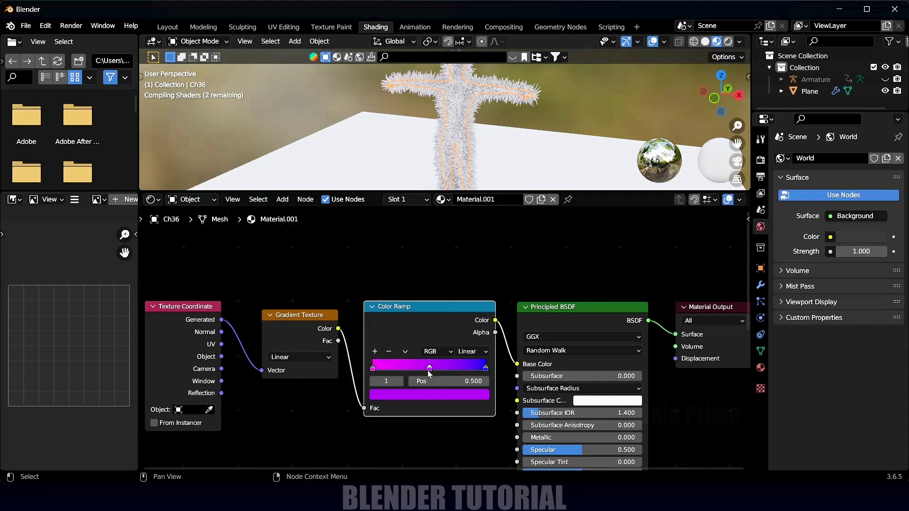
click(423, 399)
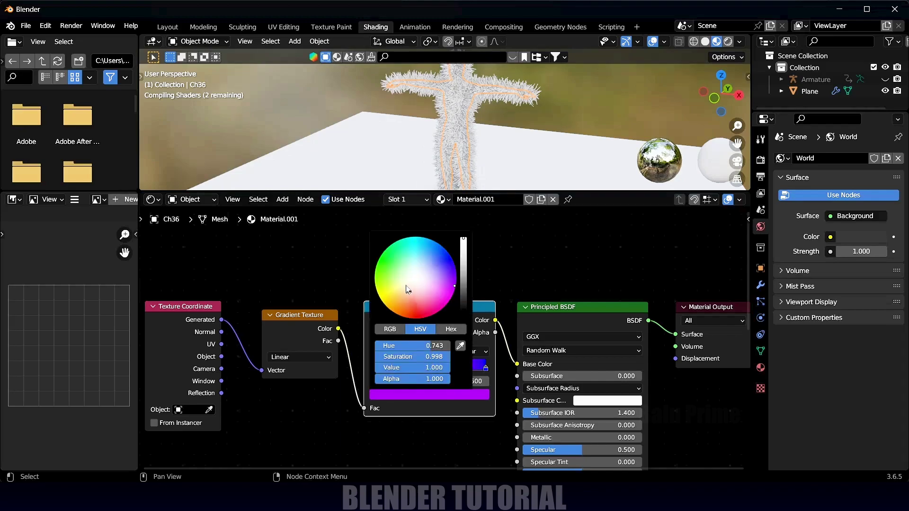
drag(405, 288, 377, 279)
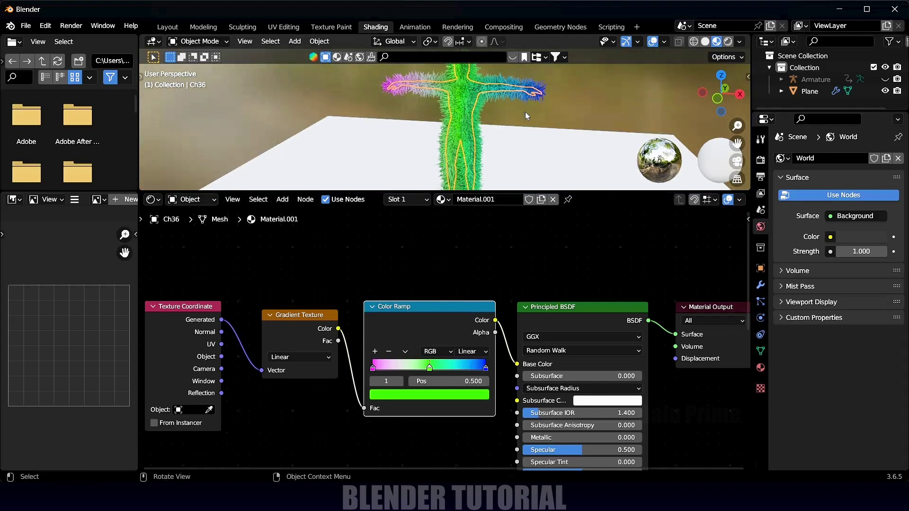
scroll(318, 272, down, 2)
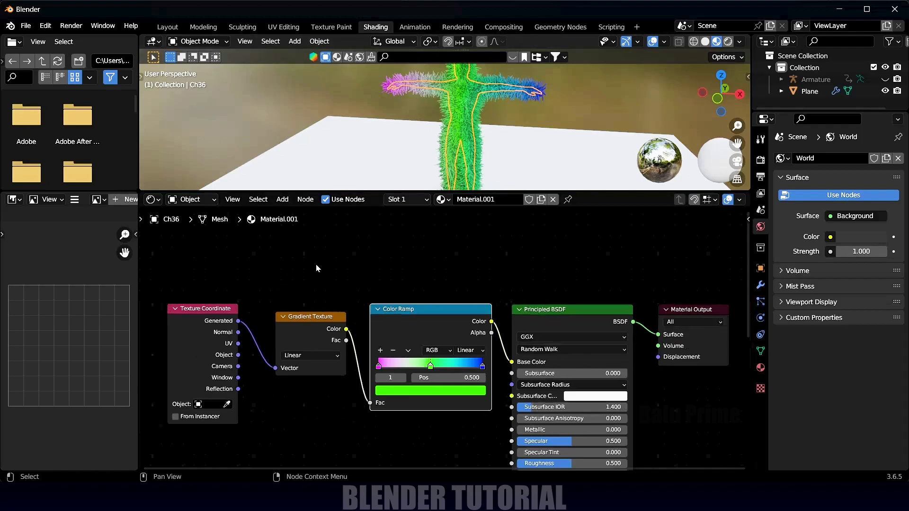
middle_drag(357, 262, 438, 258)
Insert a Mapping node between Texture Coordinate and Gradient Texture with Z rotation -90°.
drag(298, 306, 234, 300)
key(shift+a)
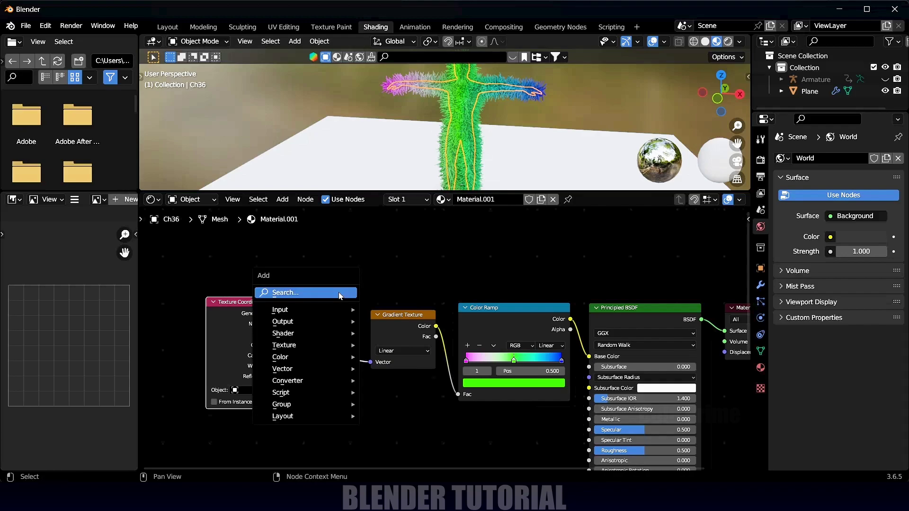
click(340, 293)
text(mapp)
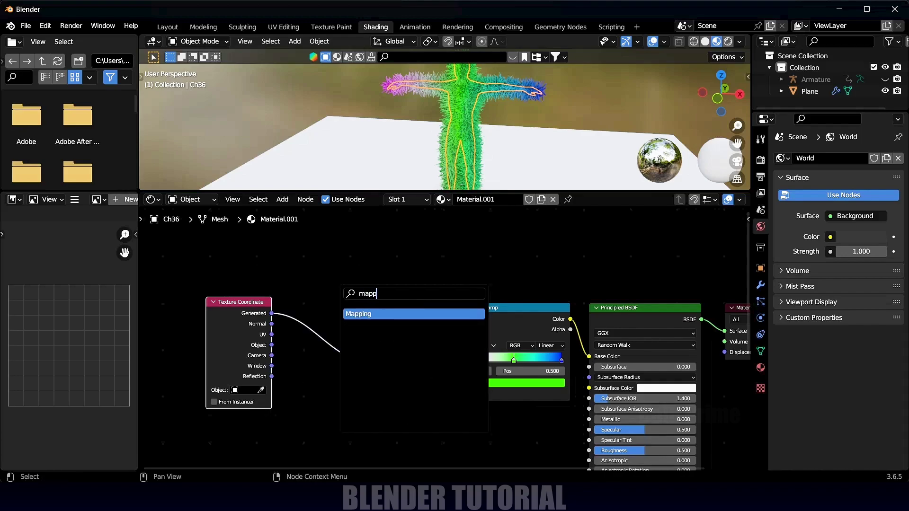
key(Return)
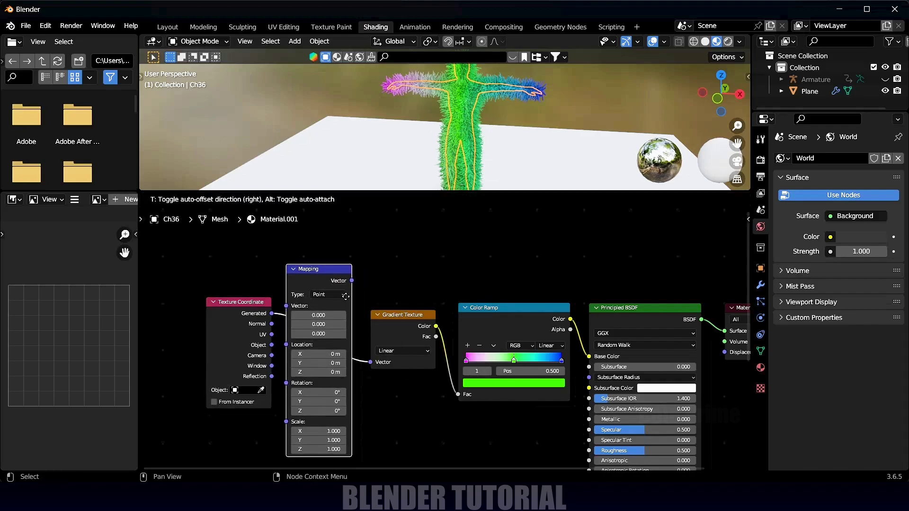
click(369, 299)
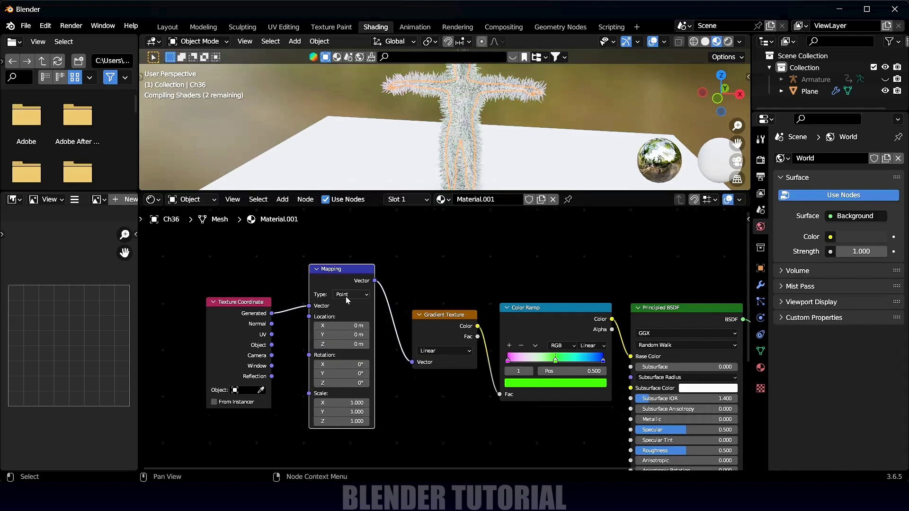
click(340, 382)
text(-9)
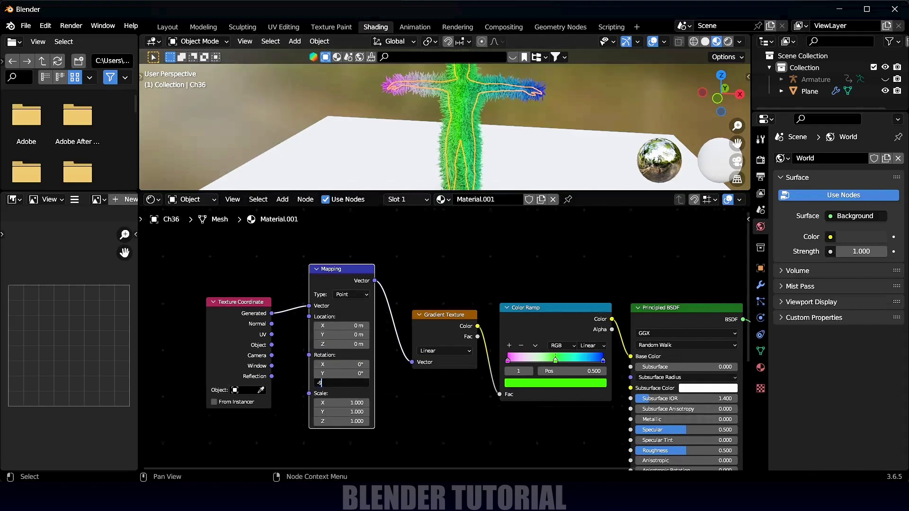
text(0)
key(Return)
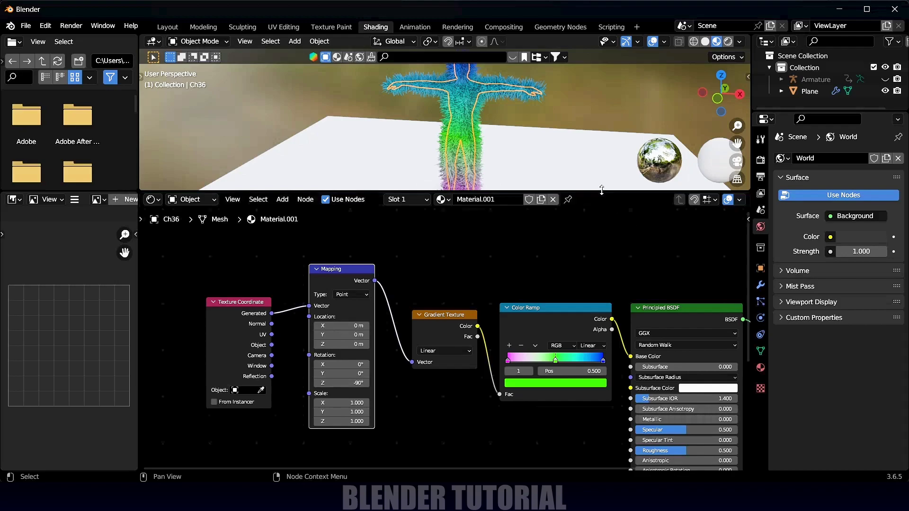
Give the ground plane a new material with a black base colour.
click(715, 157)
drag(586, 190, 586, 384)
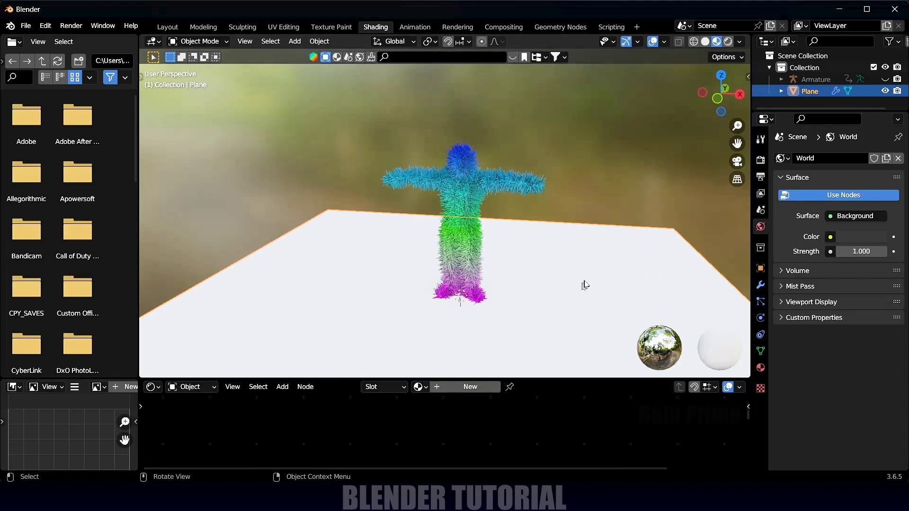
shift+middle_drag(579, 282, 545, 282)
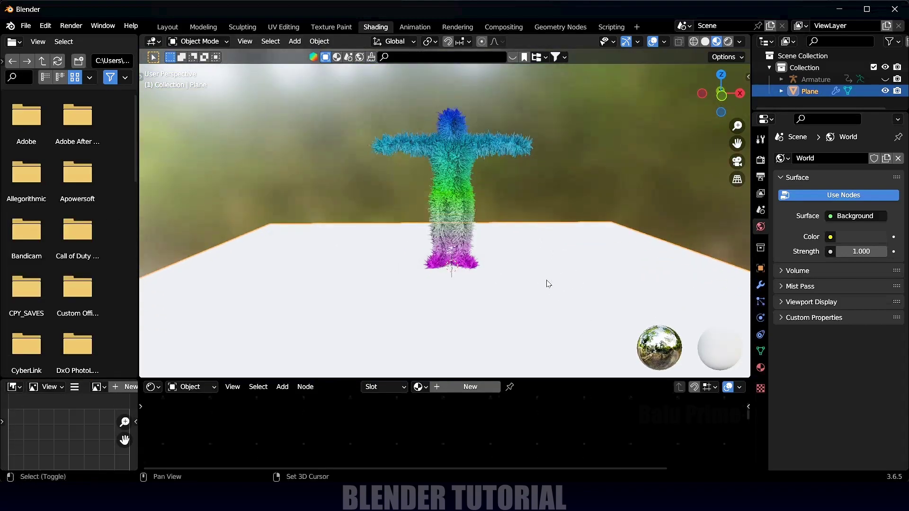
click(759, 369)
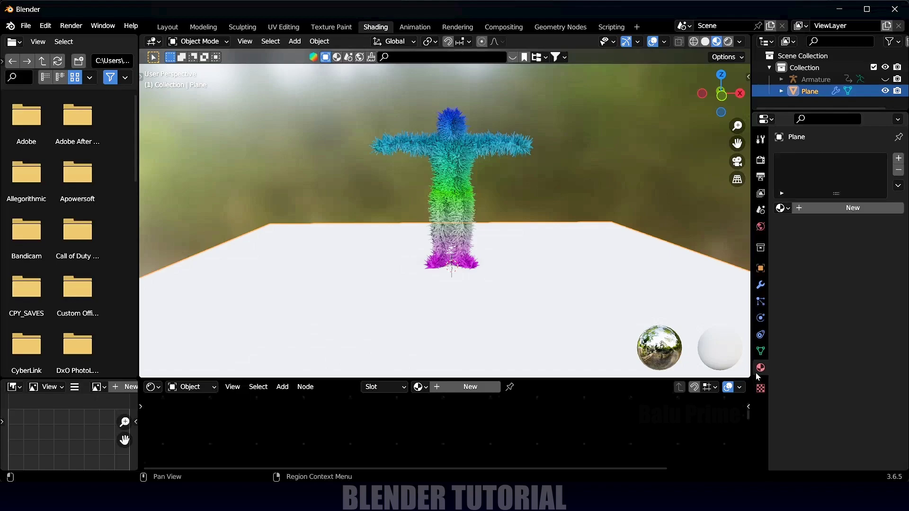
click(842, 209)
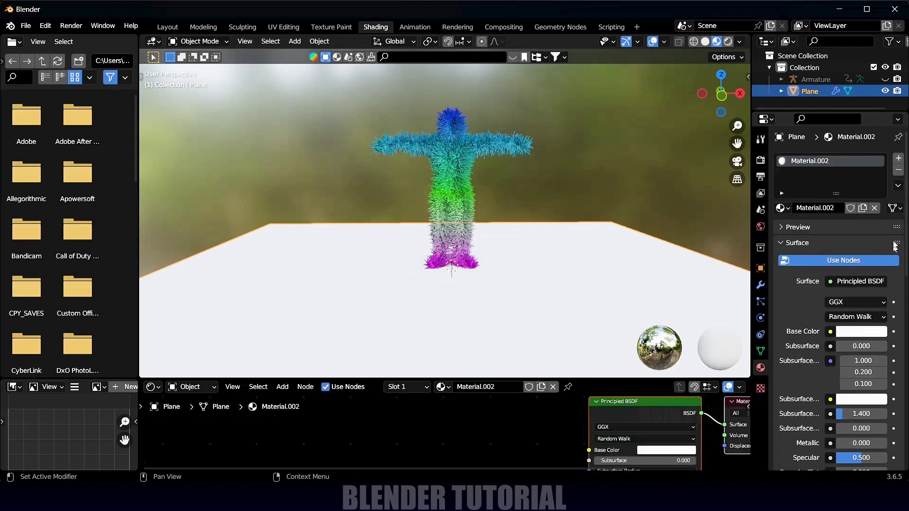
click(853, 333)
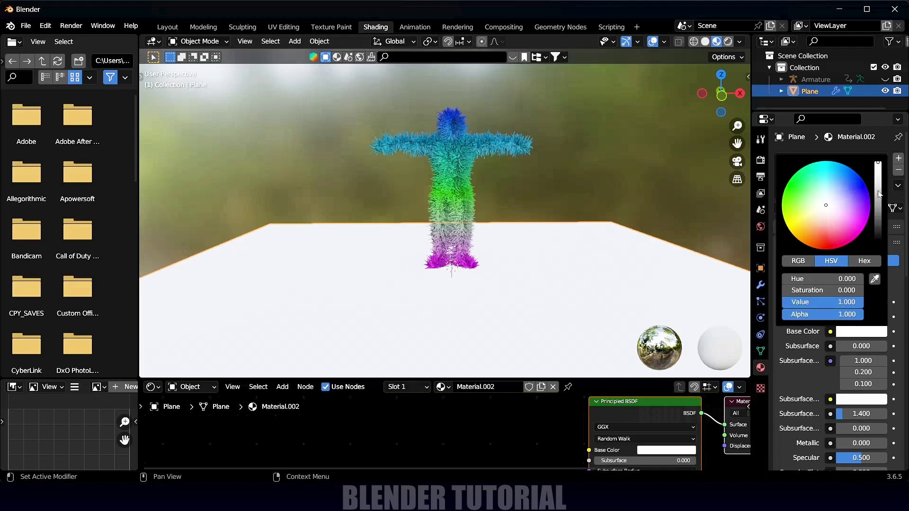
drag(878, 194, 877, 247)
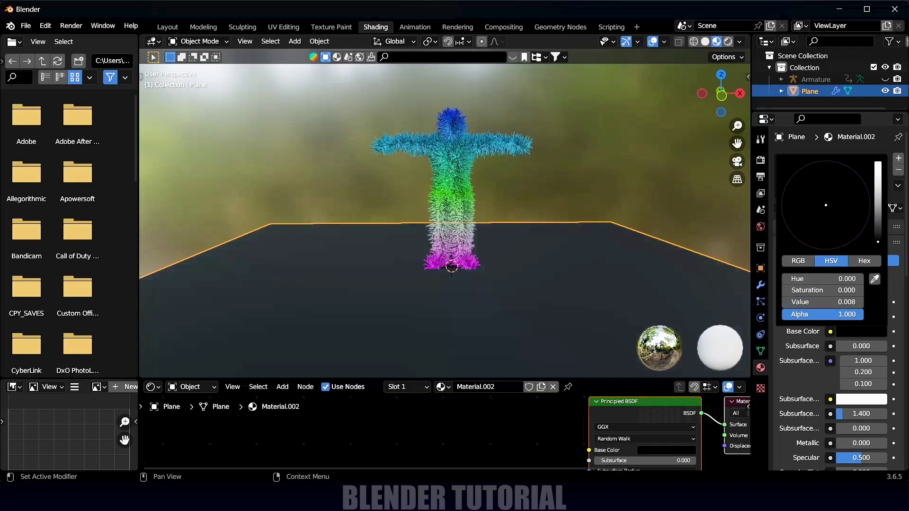
Enable Screen Space Reflections in the render settings.
click(760, 161)
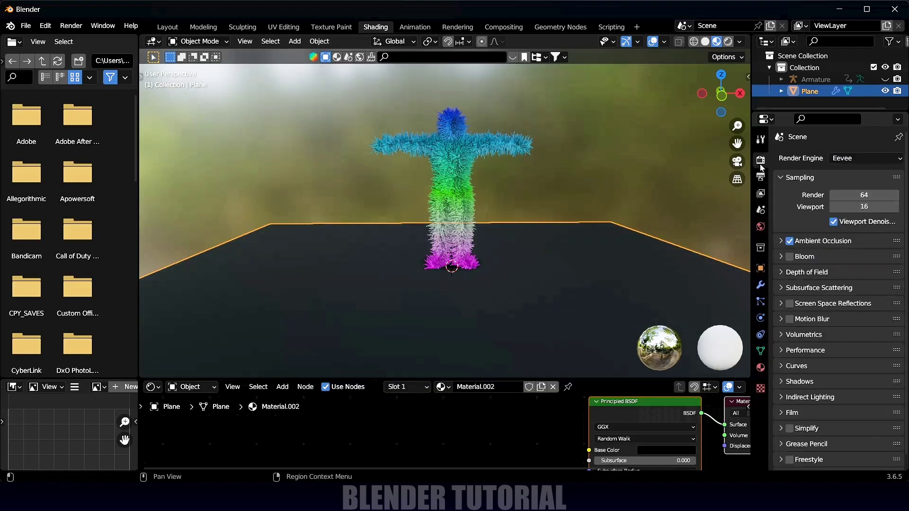
click(789, 304)
click(818, 303)
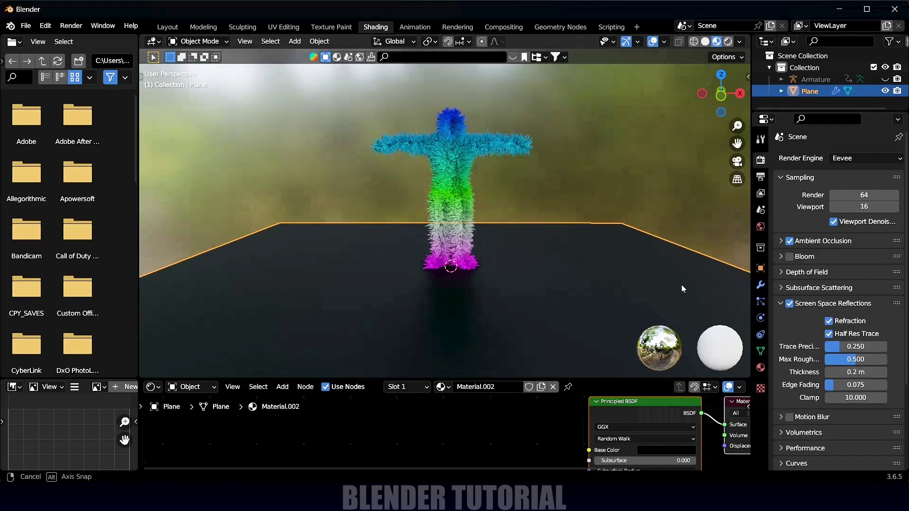
Set the floor material's Metallic to 0.688 and Roughness to 0.289.
click(760, 367)
scroll(801, 372, down, 5)
drag(860, 329, 883, 329)
drag(861, 374, 850, 373)
middle_drag(484, 287, 578, 269)
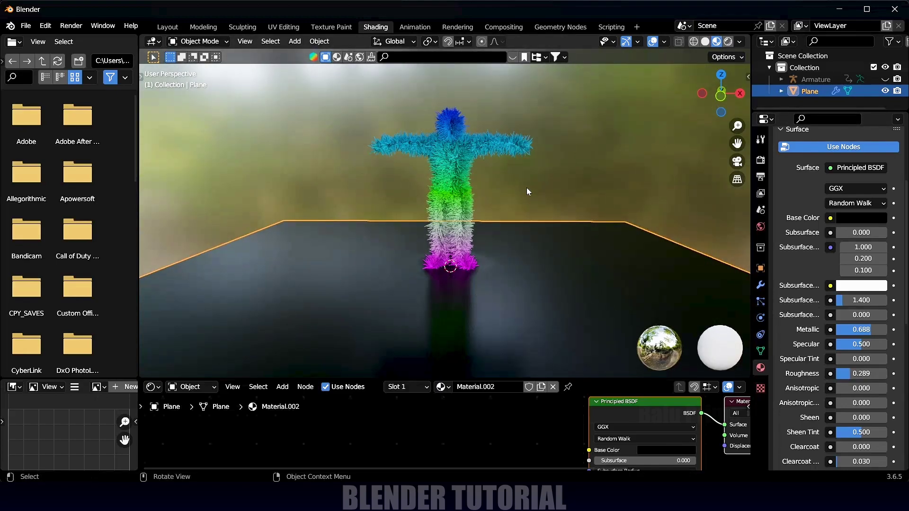
In the Layout workspace with Rendered shading, set the World Color to an Environment Texture.
click(167, 27)
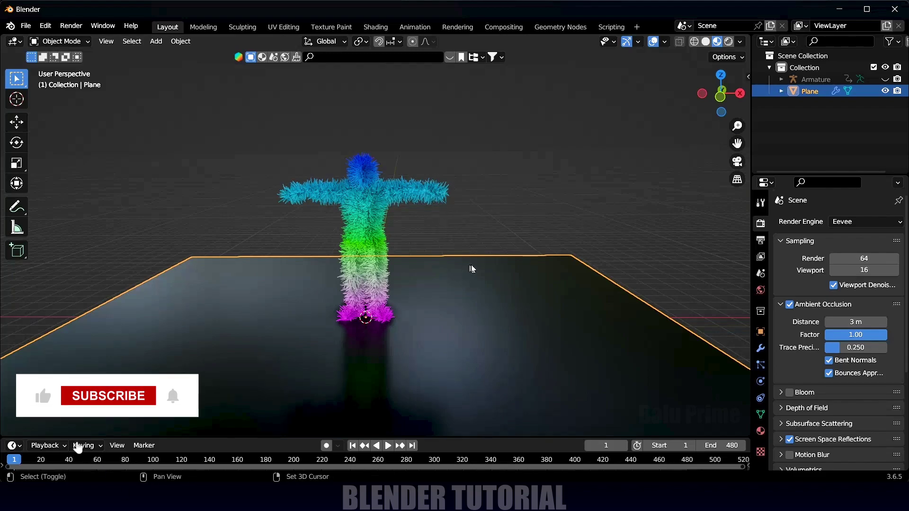
click(728, 41)
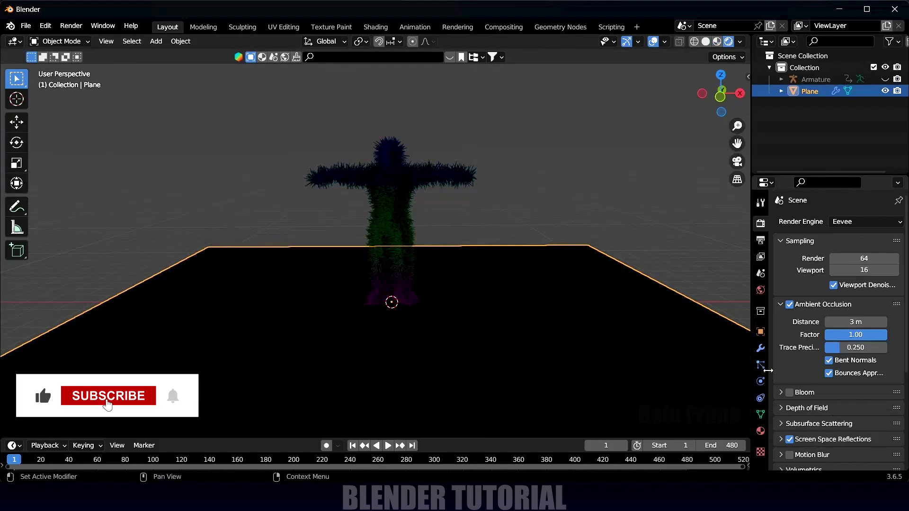
click(760, 290)
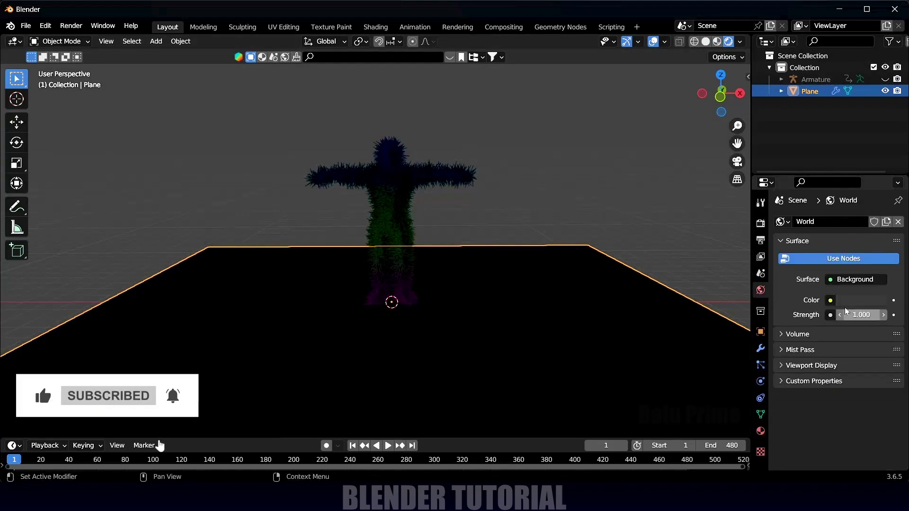
click(831, 301)
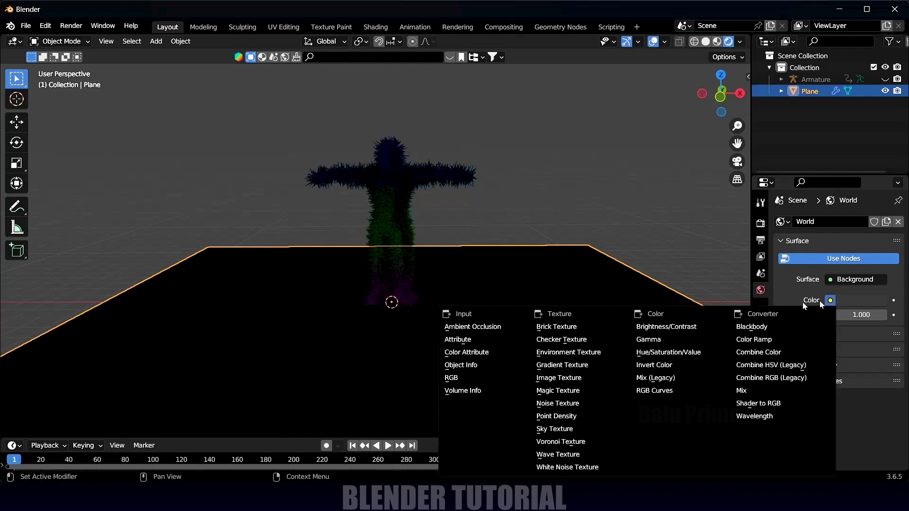
click(579, 350)
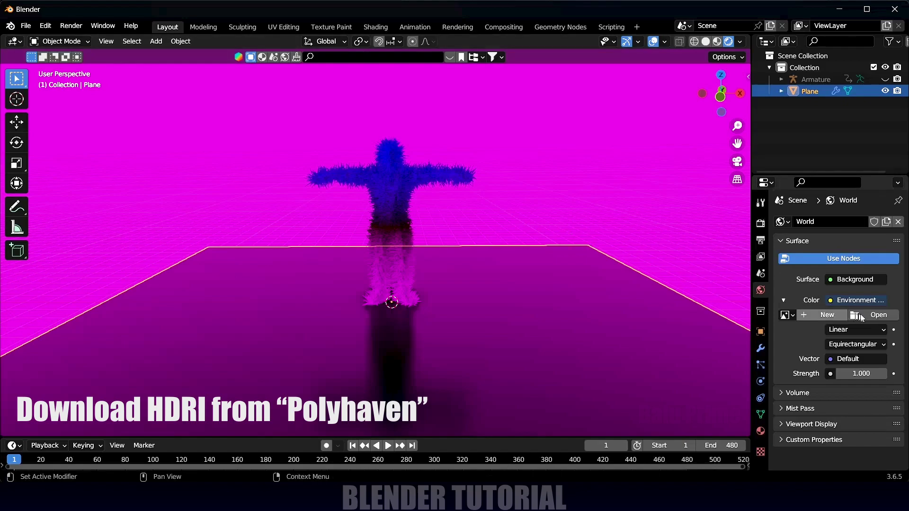
Load D:\HDR\belfast_sunset_4k.hdr into the world's Environment Texture.
click(874, 315)
click(208, 358)
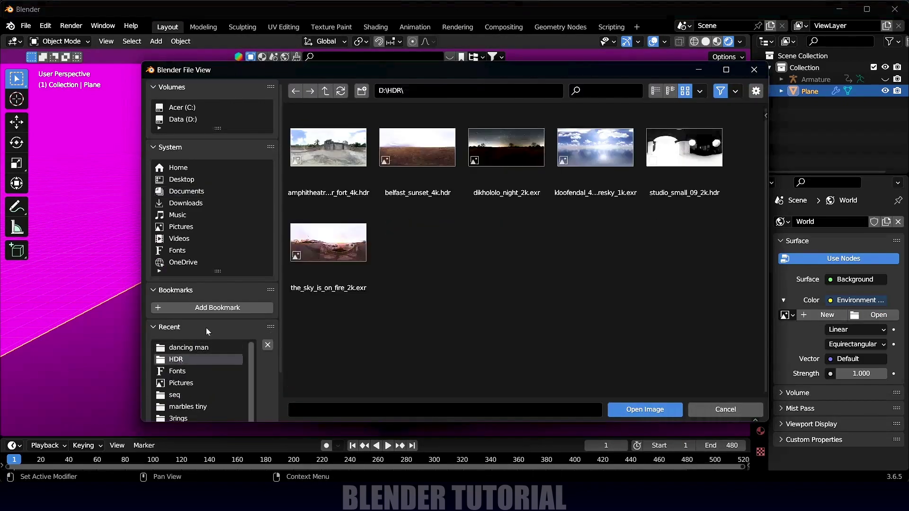
click(416, 148)
click(646, 409)
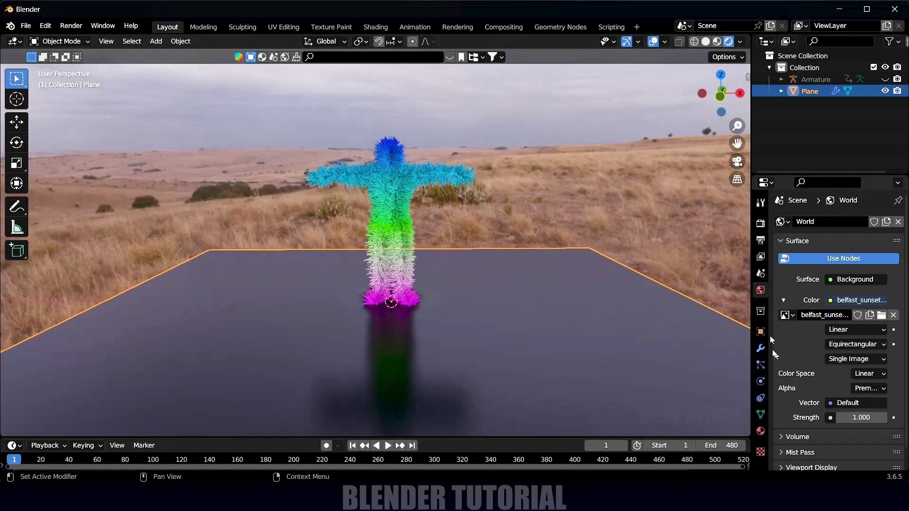
Turn on Film > Transparent so the render background is transparent.
click(760, 222)
scroll(799, 365, down, 5)
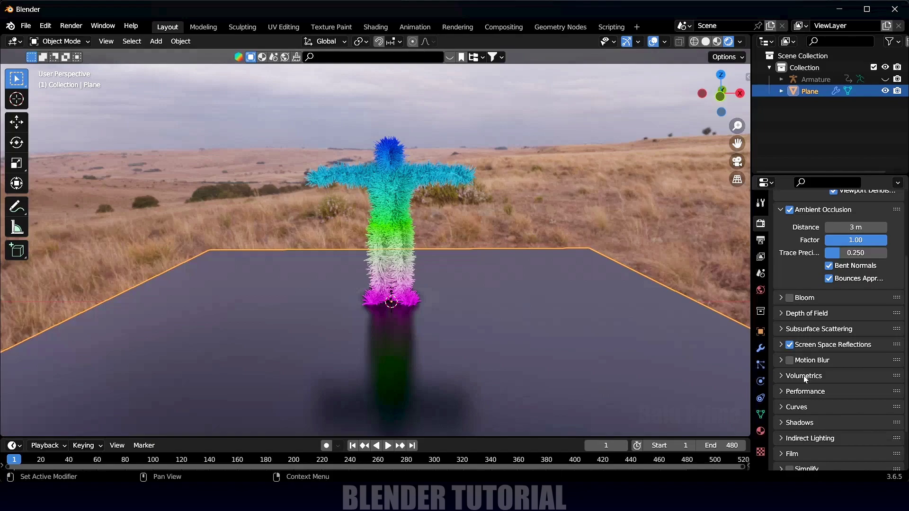
scroll(803, 376, down, 3)
click(804, 402)
scroll(805, 402, down, 2)
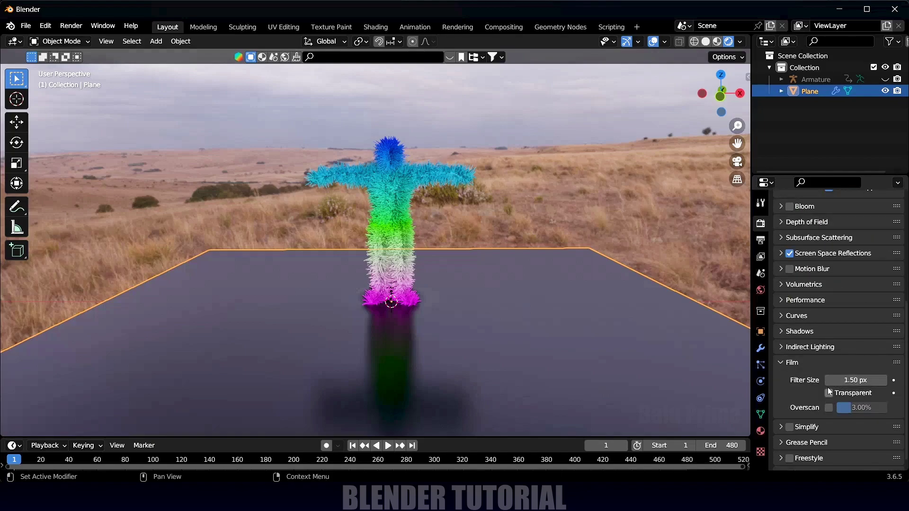
click(828, 393)
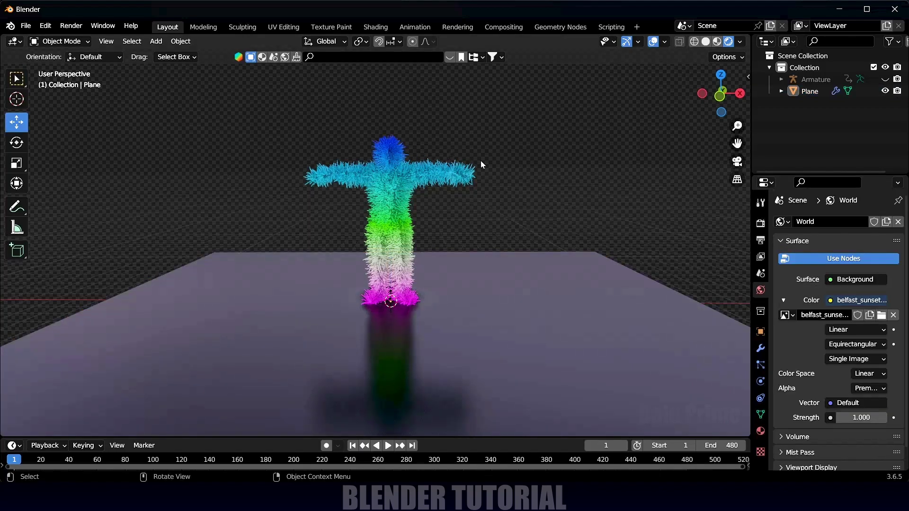
Add a camera aligned to the view, lock Camera to View, and orbit to frame the character.
click(156, 41)
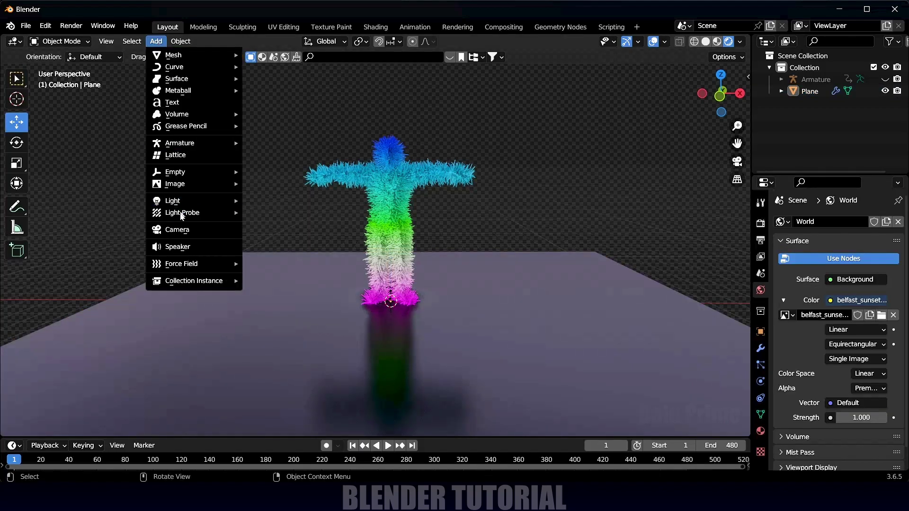
click(178, 230)
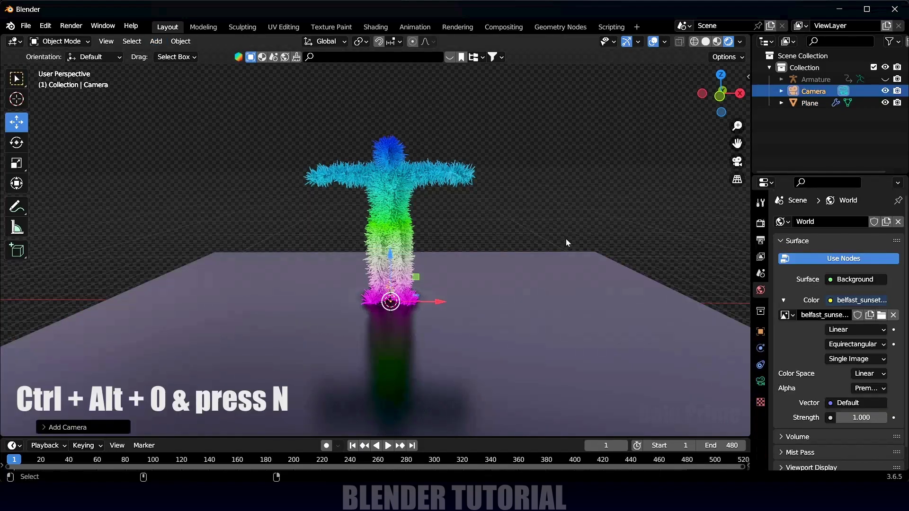
key(ctrl+alt+KP_0)
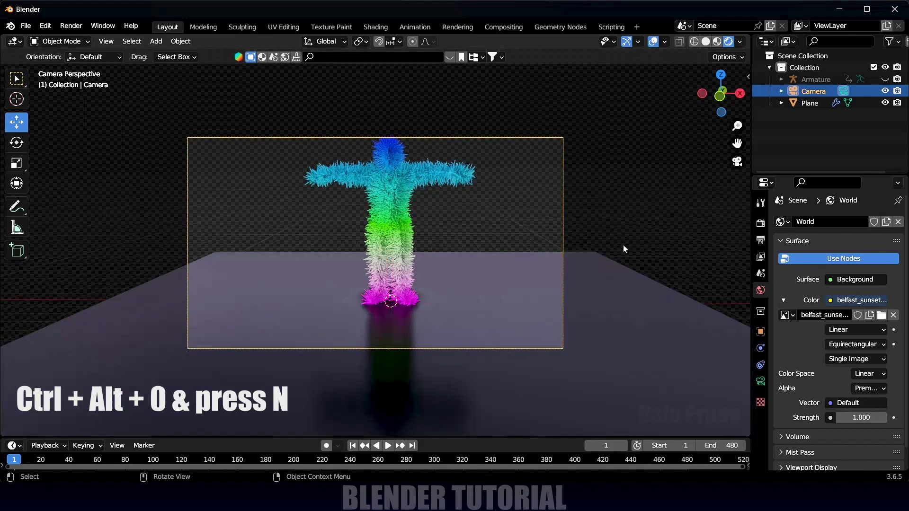
key(n)
click(741, 133)
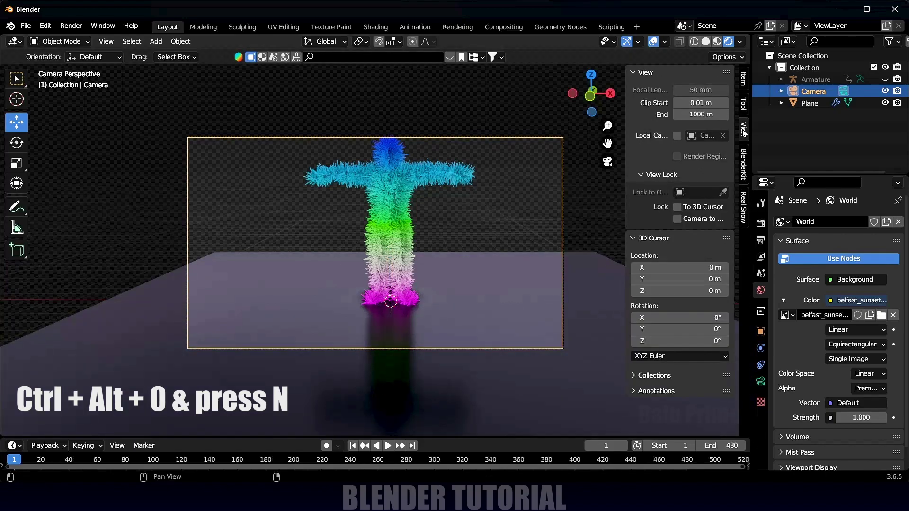
click(677, 207)
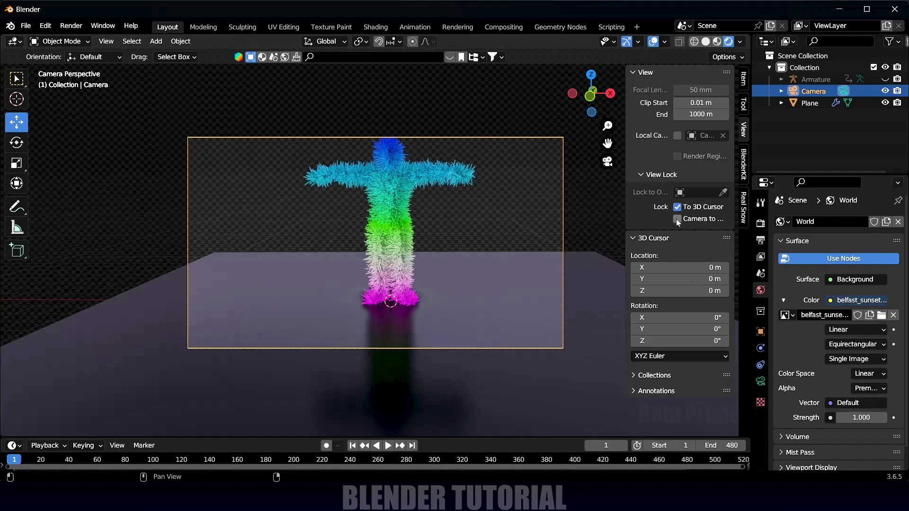
click(676, 219)
middle_drag(469, 259, 446, 312)
Scale the ground plane up by about 1.26.
click(501, 300)
key(s)
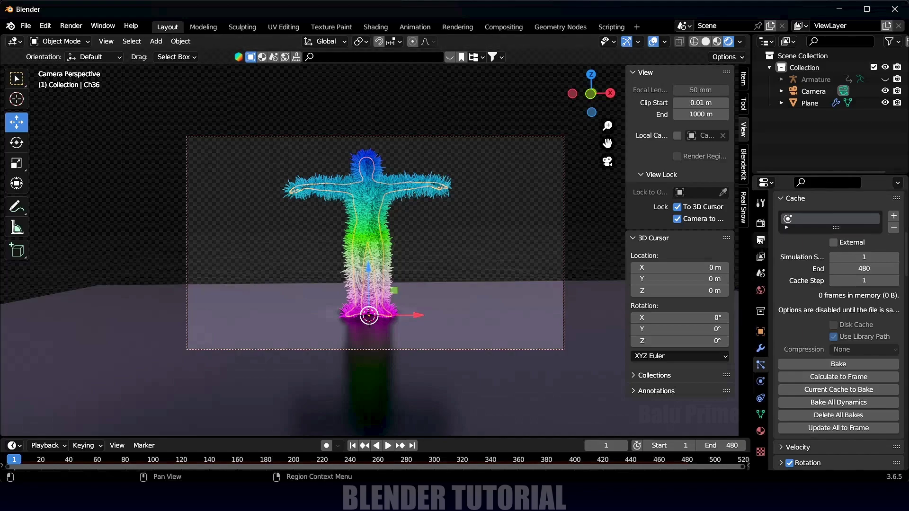
click(760, 240)
scroll(834, 243, up, 6)
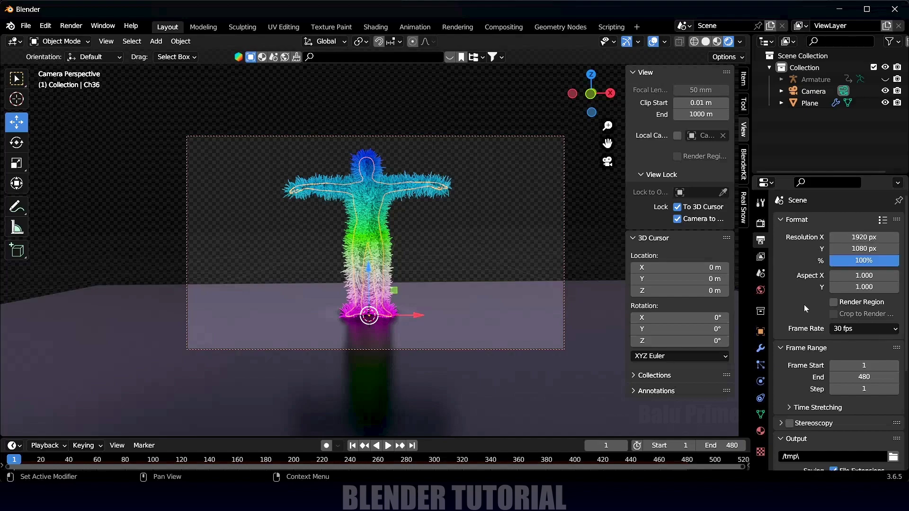
Crop rendering to the camera region and keep the frame rate at 30 fps.
click(833, 302)
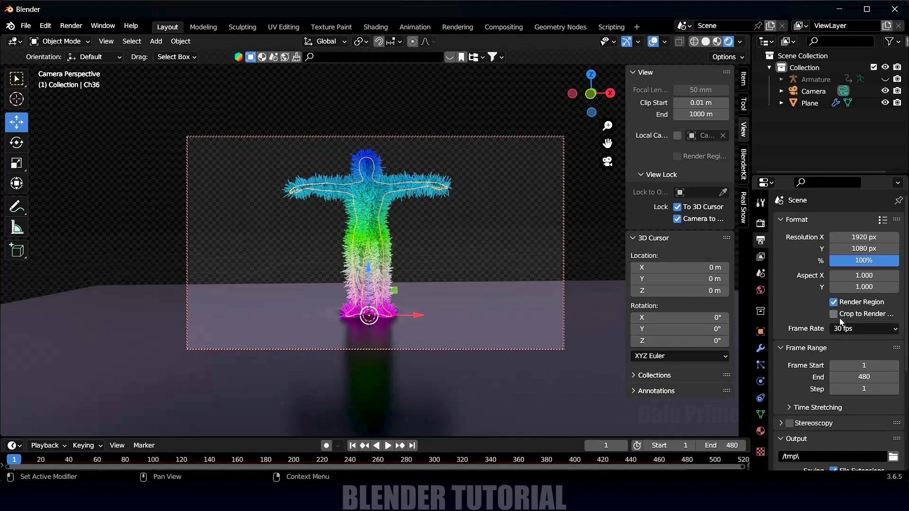
scroll(801, 330, down, 2)
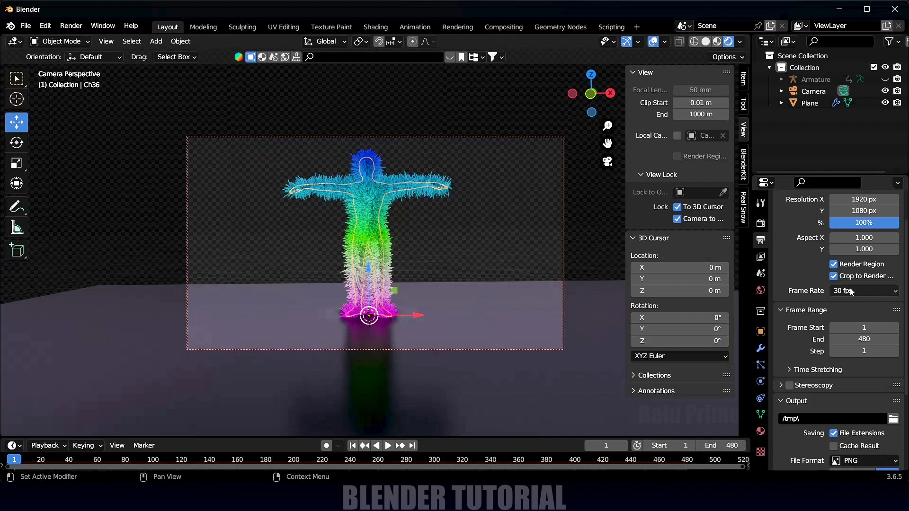
click(850, 292)
click(807, 295)
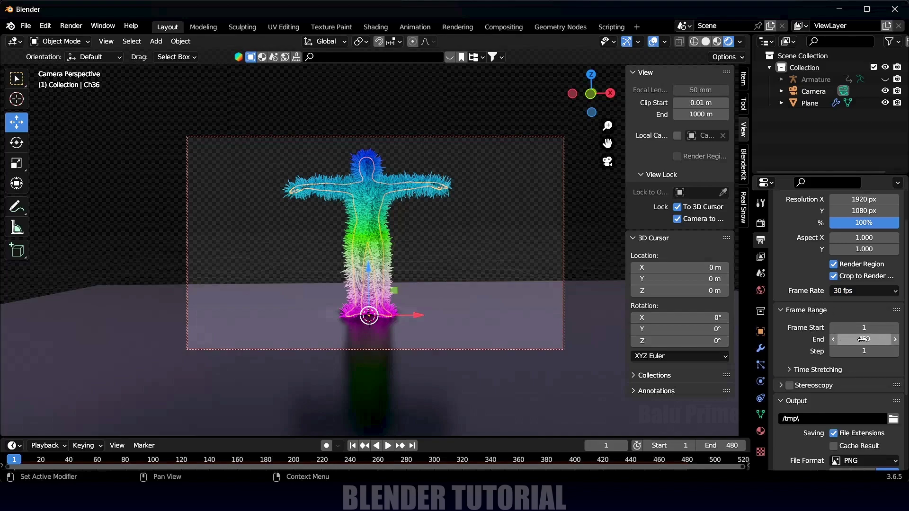
Output RGBA PNG frames to D:\youtube\dancing man\seq\ and show the hair particle settings.
scroll(810, 348, down, 2)
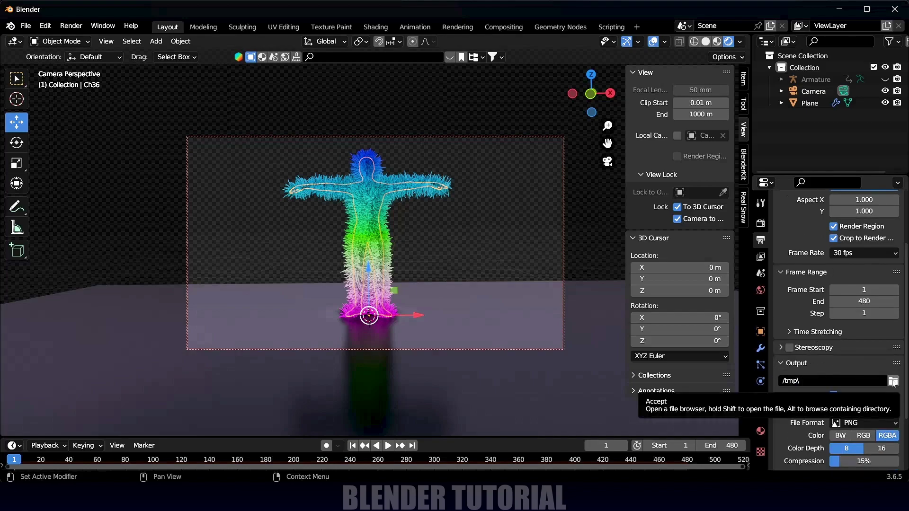
click(893, 381)
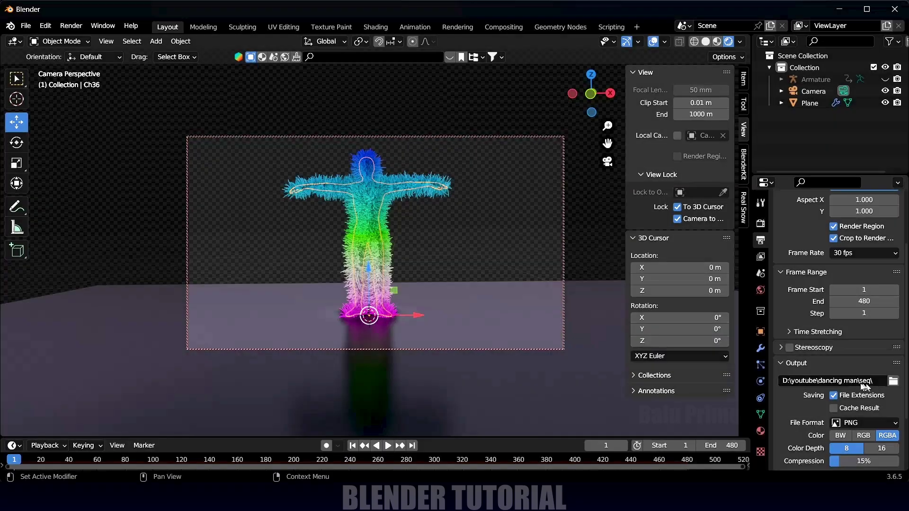
scroll(833, 386, down, 3)
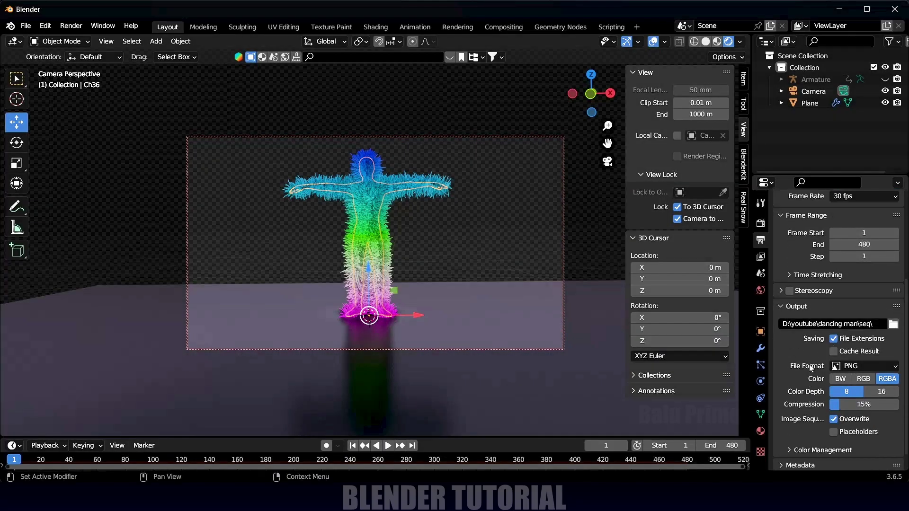
click(859, 366)
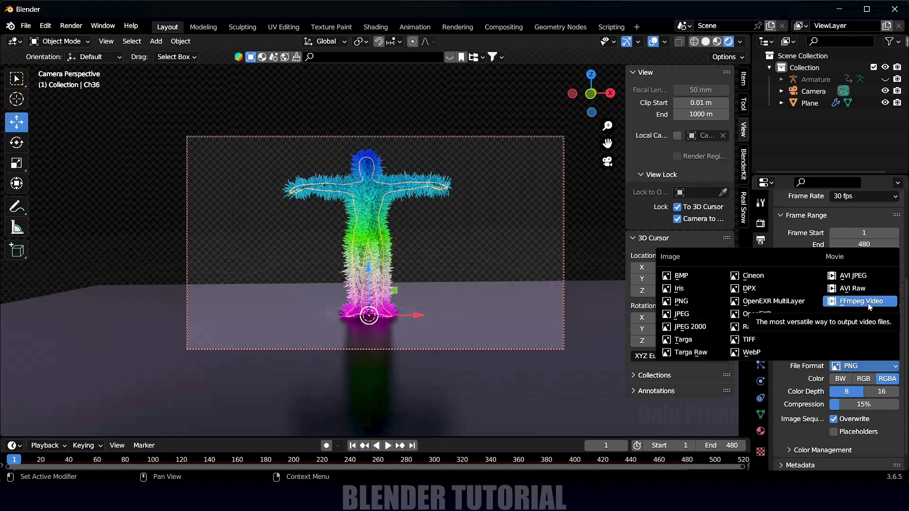
click(686, 302)
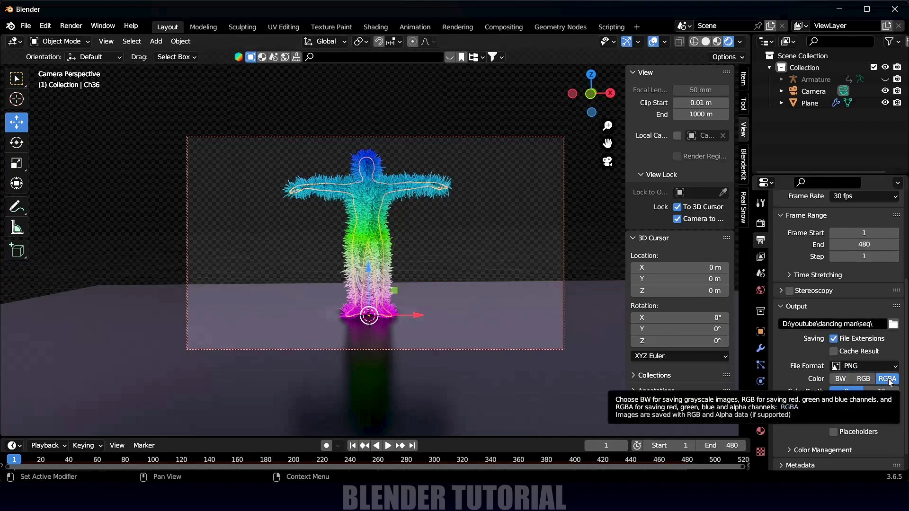
scroll(811, 350, down, 1)
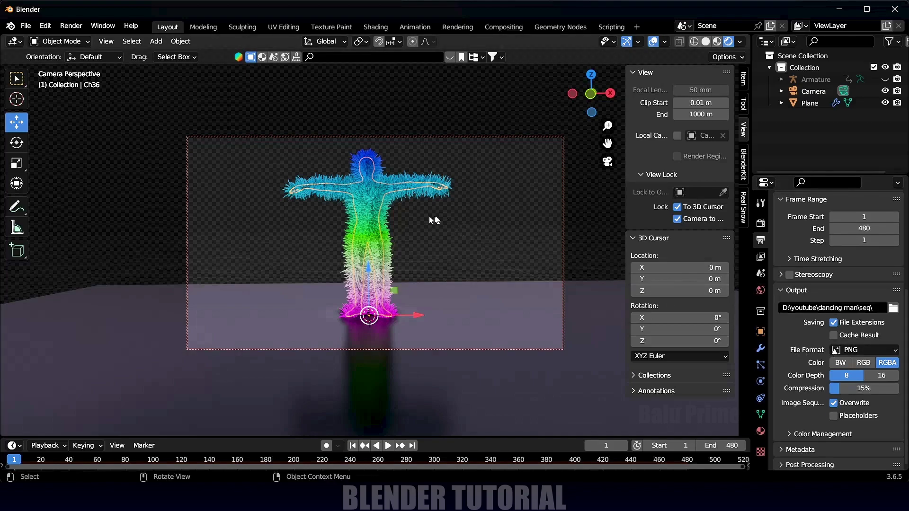
click(759, 366)
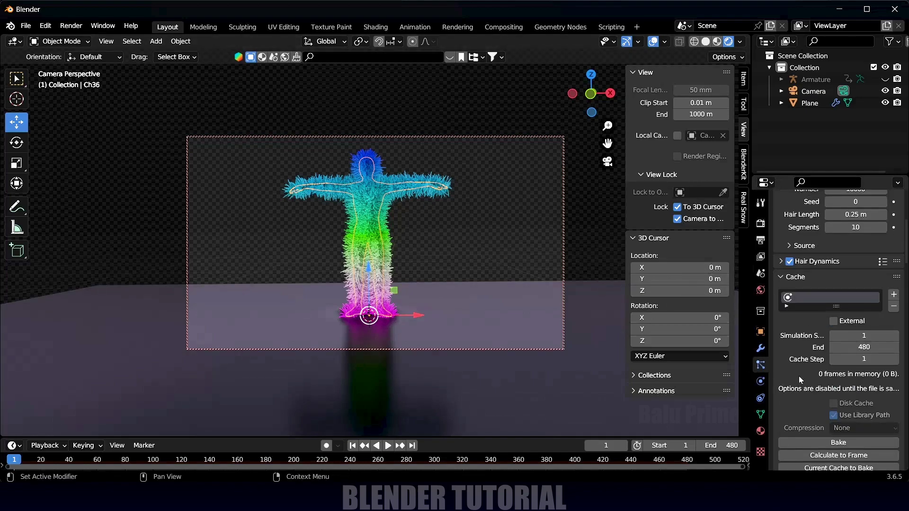
scroll(800, 379, down, 5)
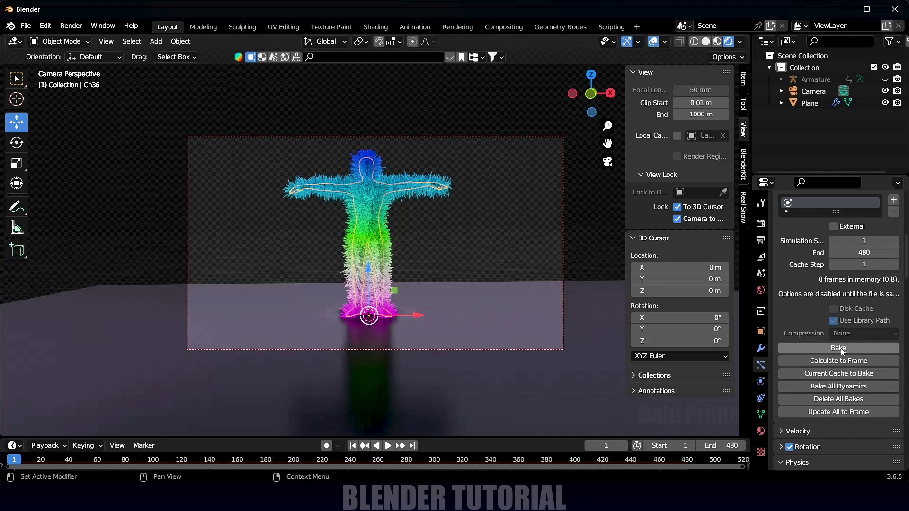
click(71, 27)
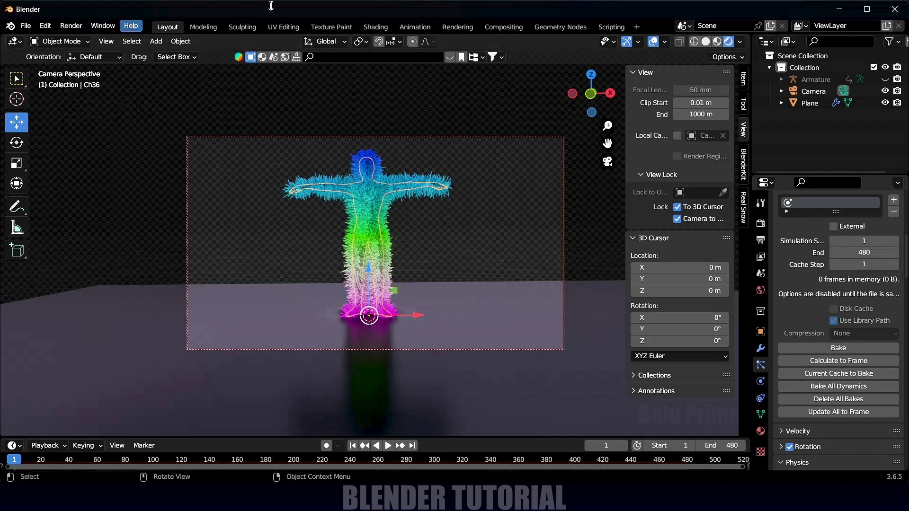